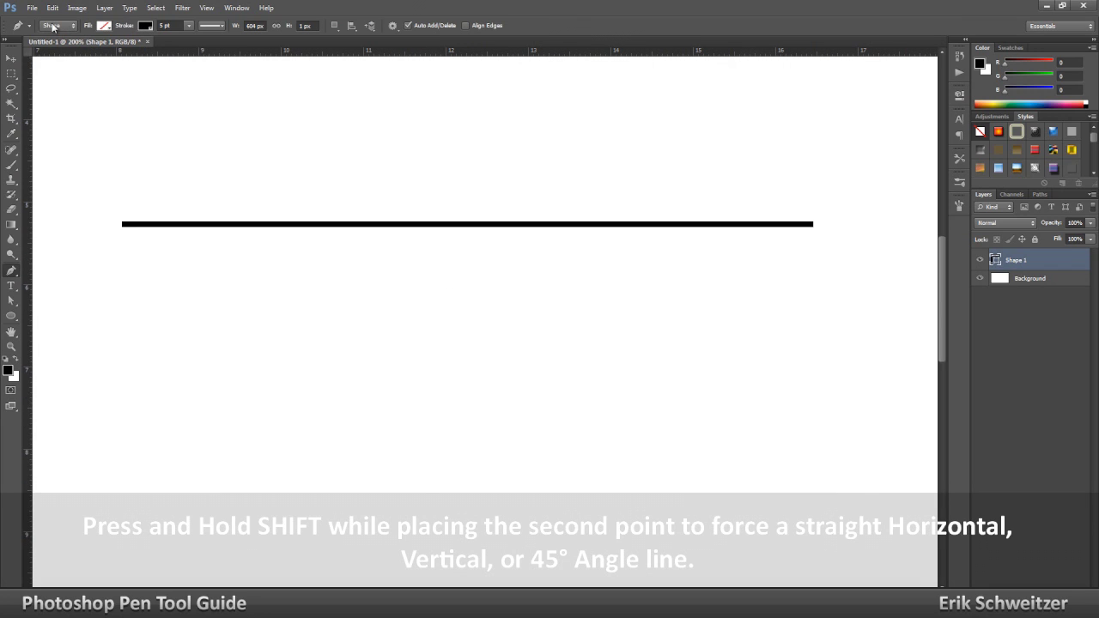
On a new layer, draw a straight horizontal Pen path in Path mode below the existing line, about equally long
left_click(53, 26)
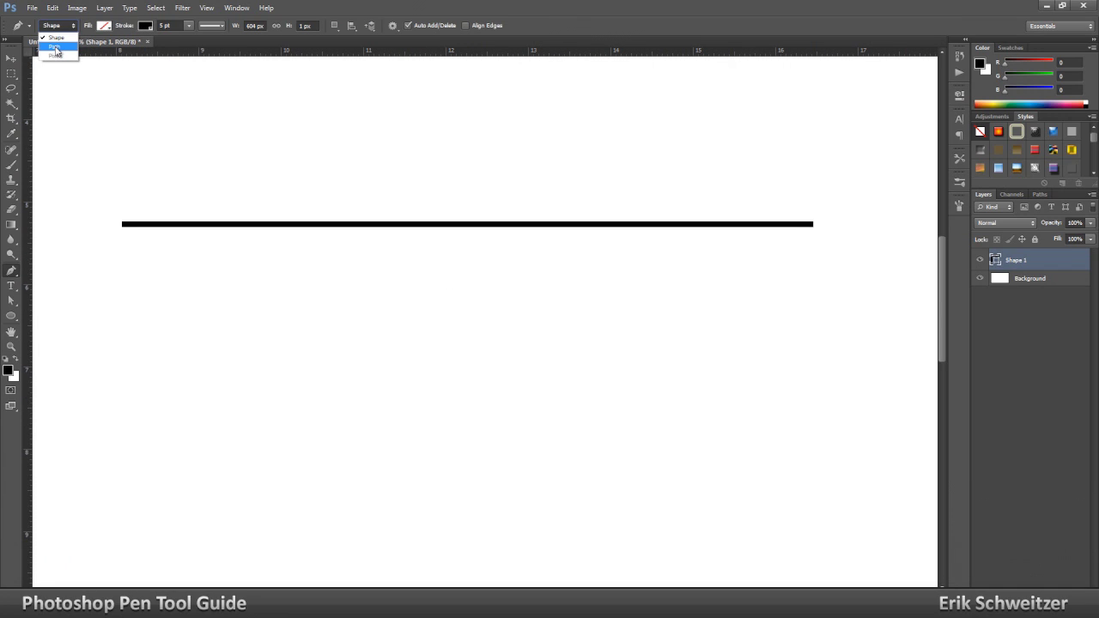
left_click(55, 48)
key("ctrl+shift+alt+n")
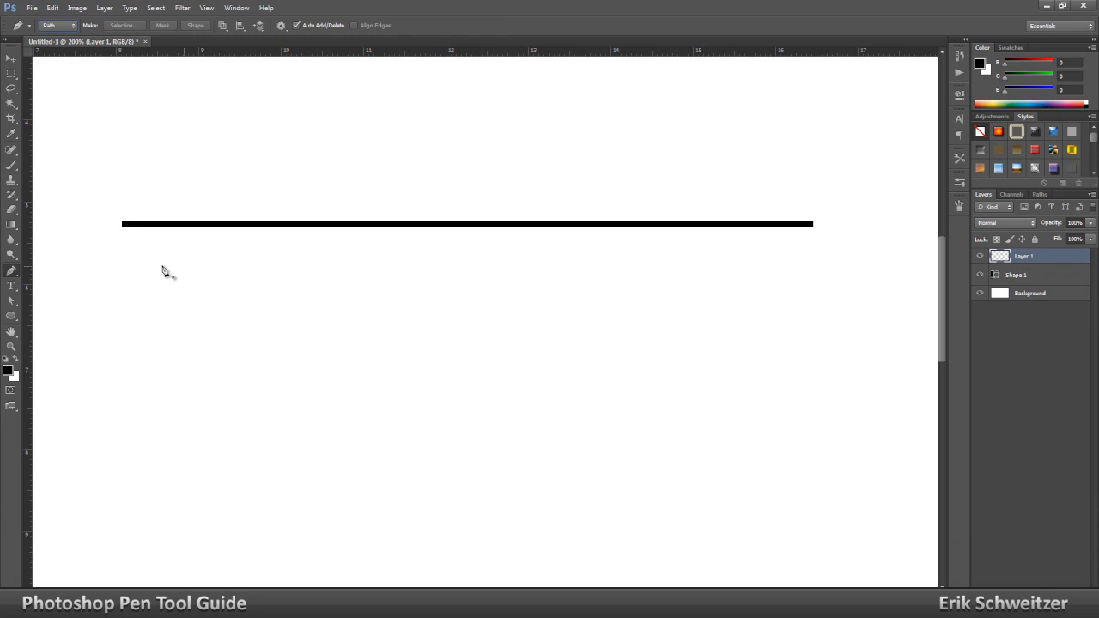
left_click(122, 270)
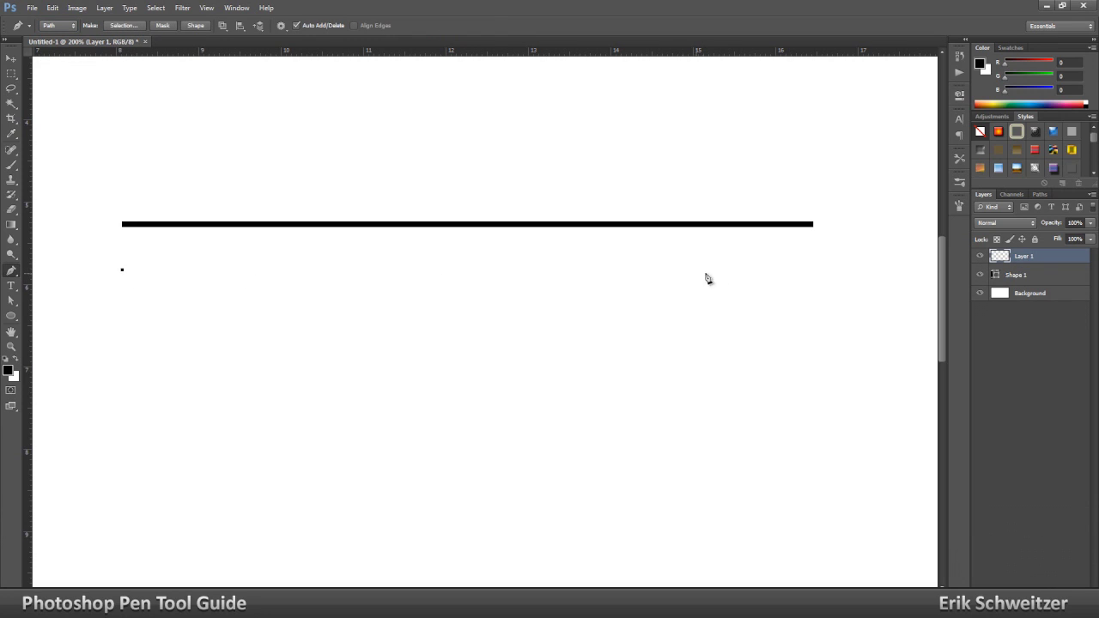
left_click(815, 269)
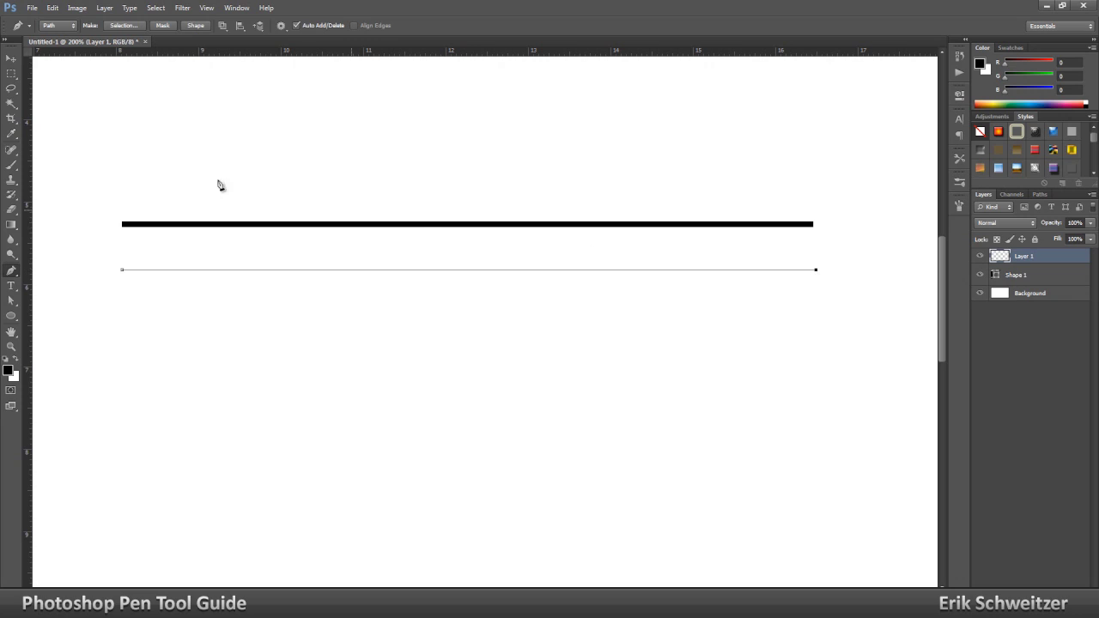
Set the Brush tool's size to 6 px and increase its hardness
left_click(7, 171)
left_click(57, 28)
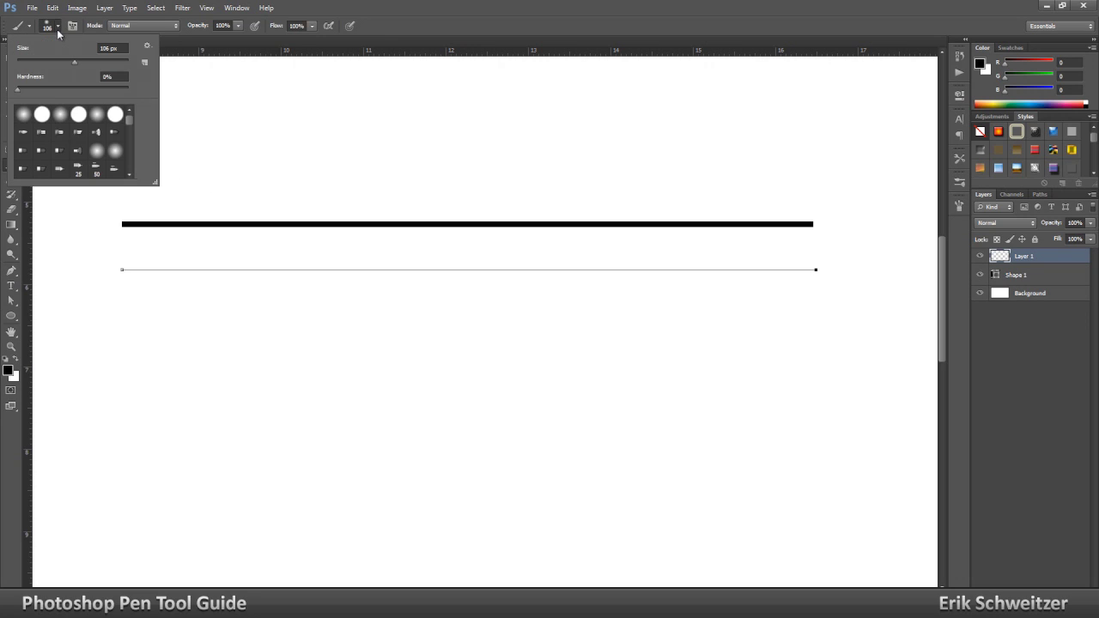
mouse_move(74, 61)
left_mouse_down()
mouse_move(24, 61)
mouse_move(196, 94)
left_mouse_up()
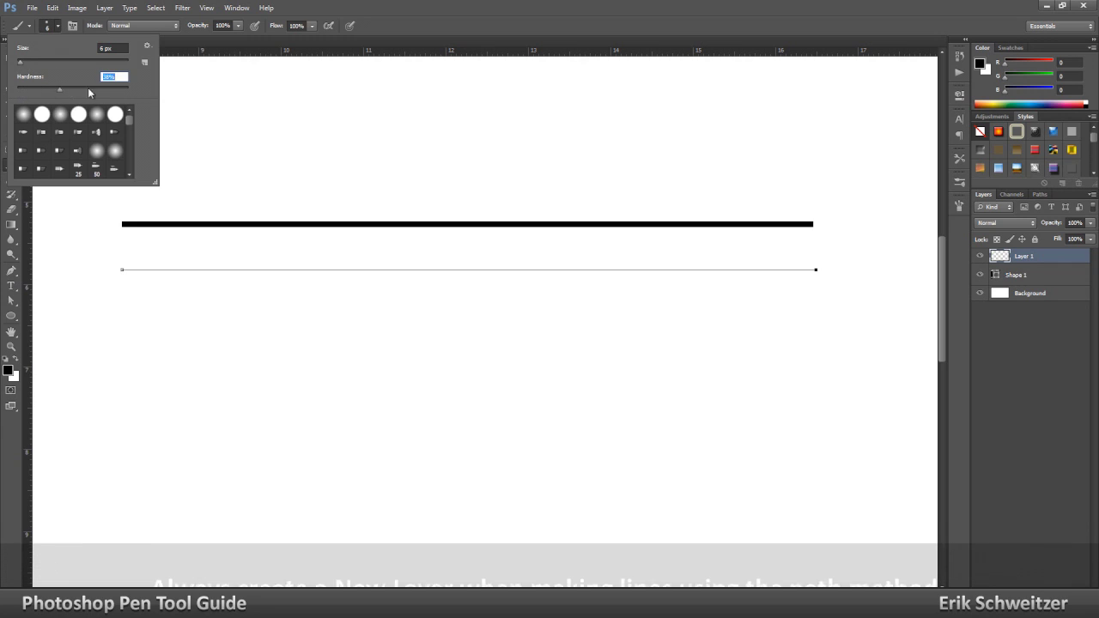
Stroke the horizontal path with the Brush without simulated pressure and dismiss the path outline
left_click(12, 272)
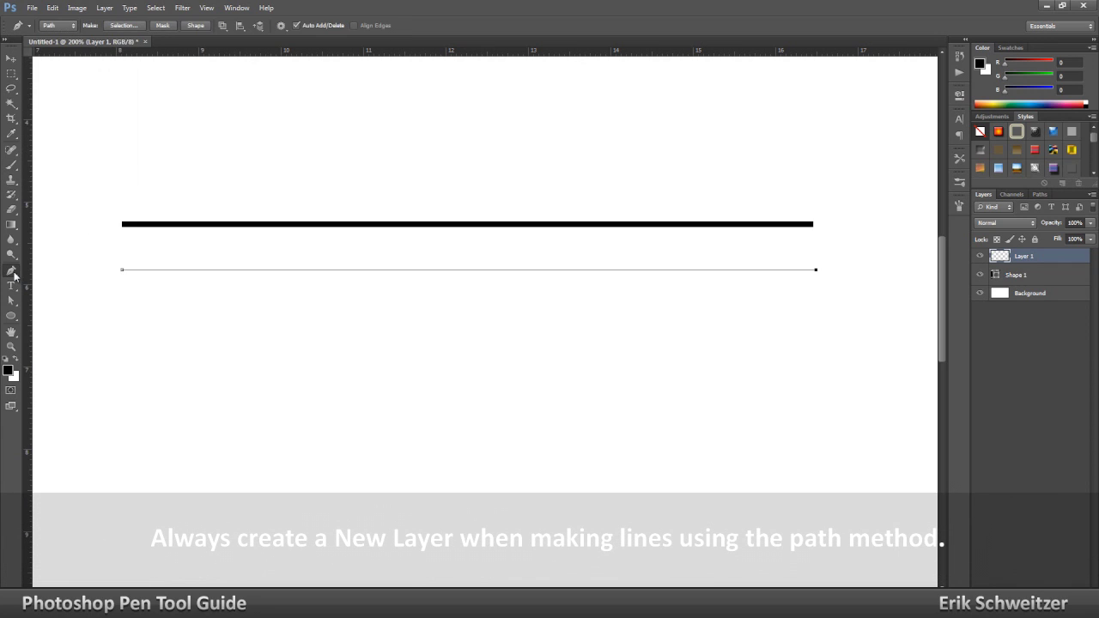
right_click(416, 274)
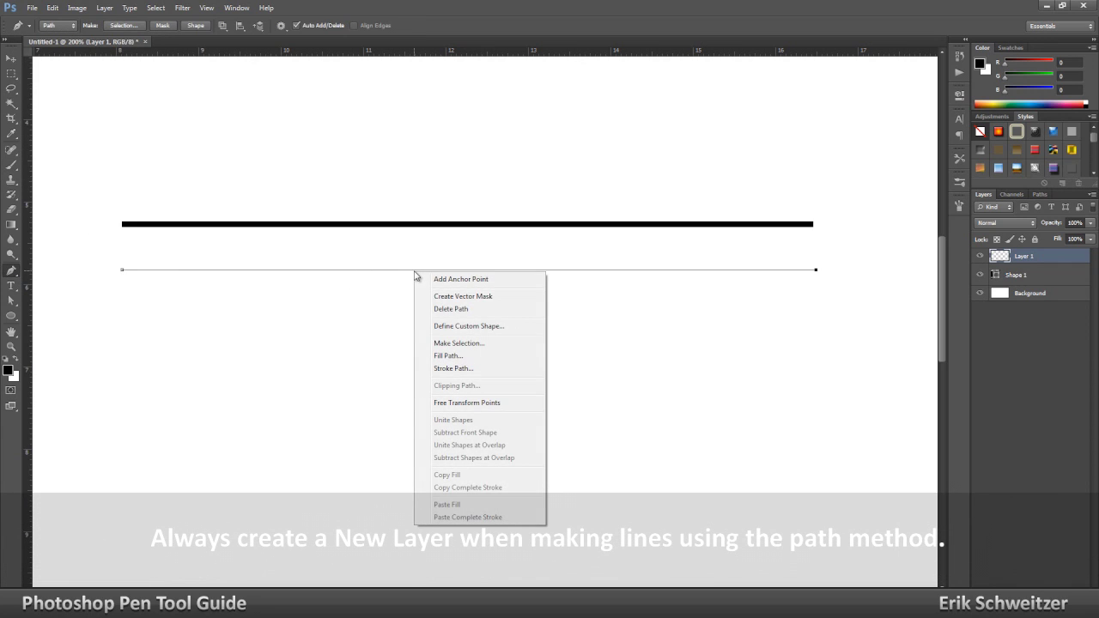
left_click(458, 368)
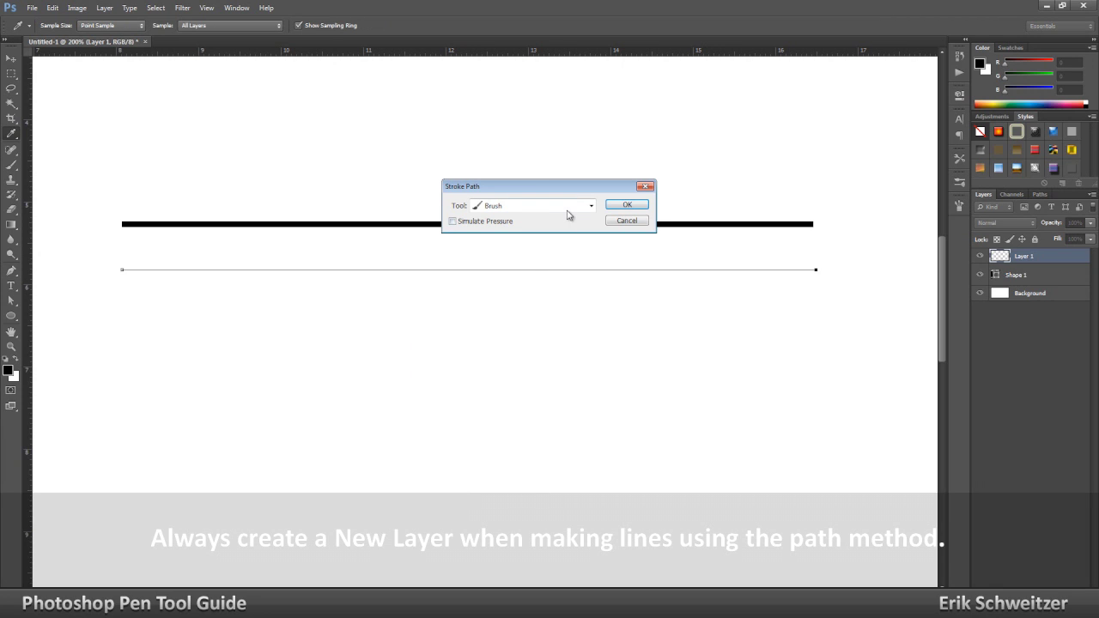
left_click(625, 206)
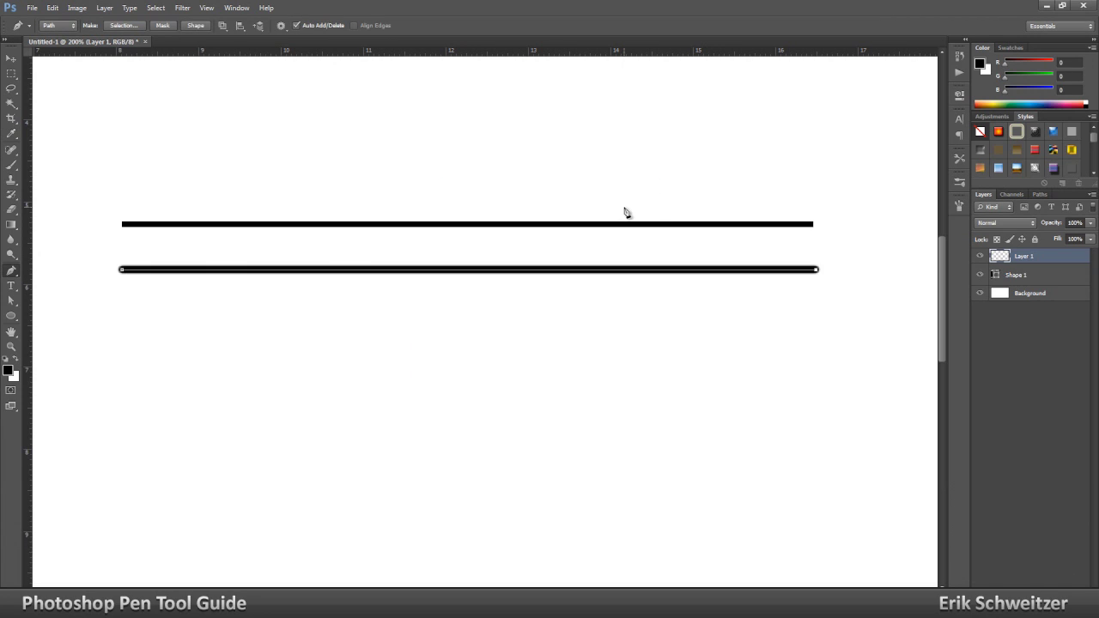
key("Return")
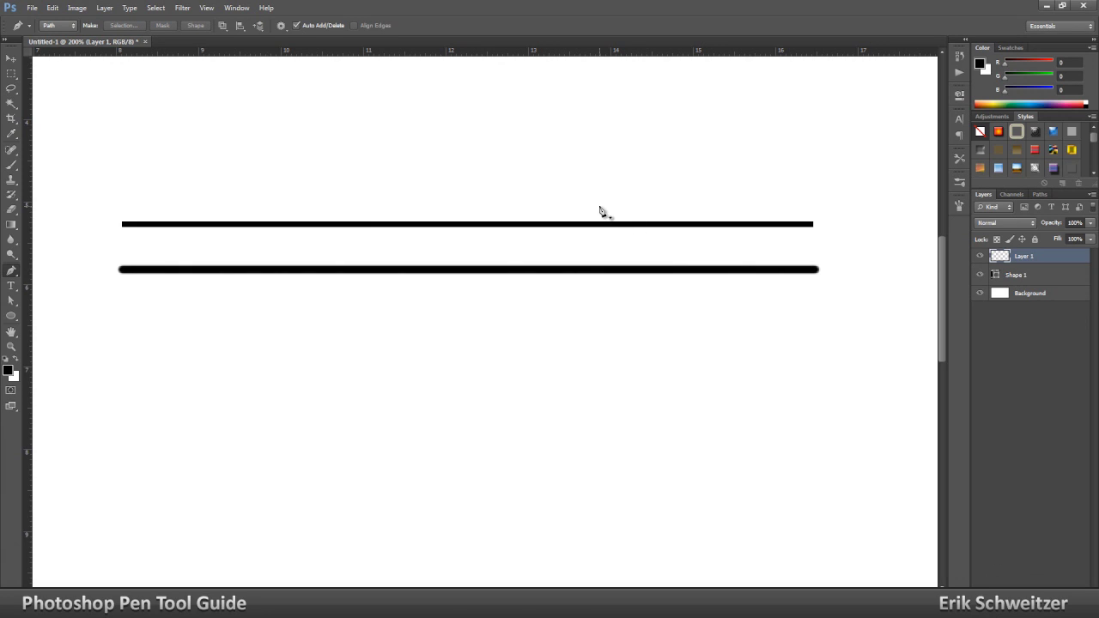
Set the Pen tool to Shape mode with no stroke and a solid black fill
left_click(68, 28)
left_click(72, 42)
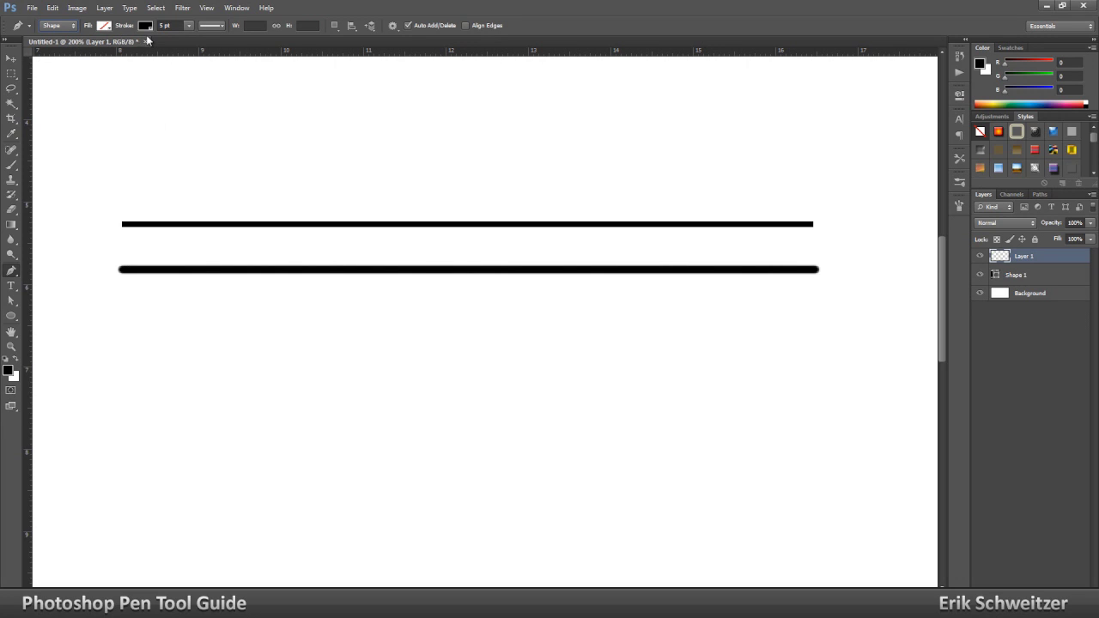
left_click(146, 26)
left_click(98, 47)
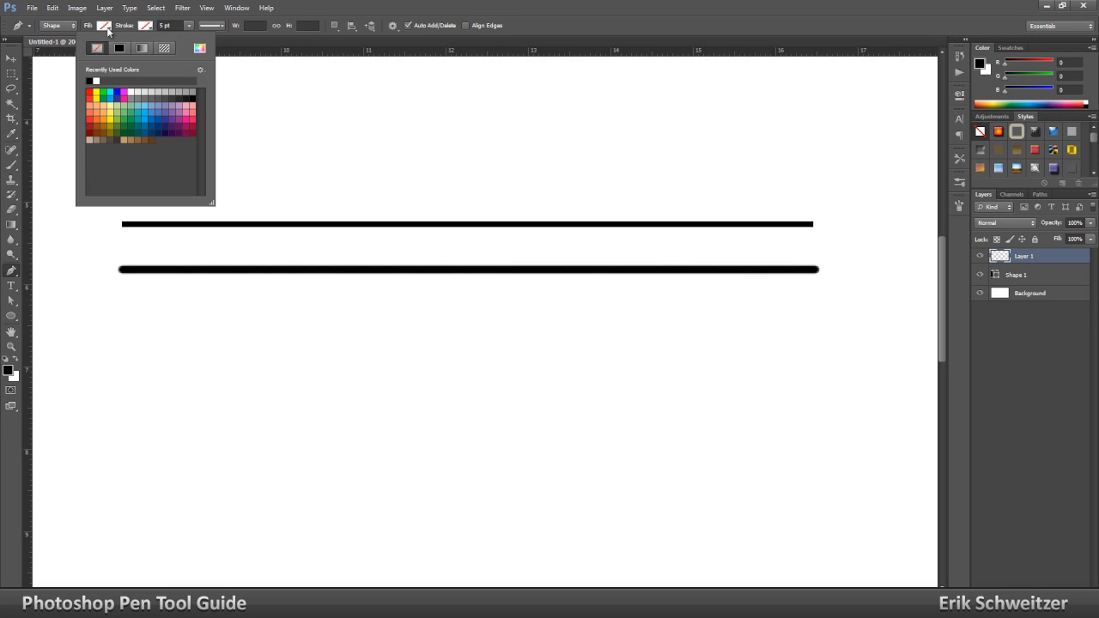
left_click(104, 25)
left_click(73, 49)
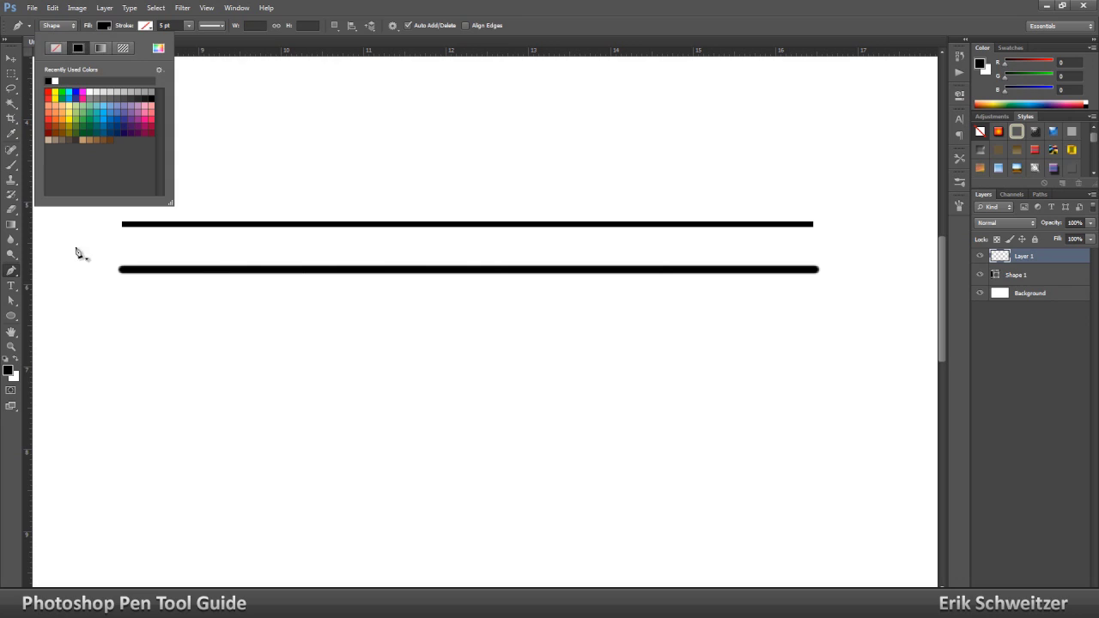
Draw a closed, thin horizontal bar about 611 px wide and 5 px high below the two lines
left_click(120, 302)
left_click(119, 300)
left_click(819, 301)
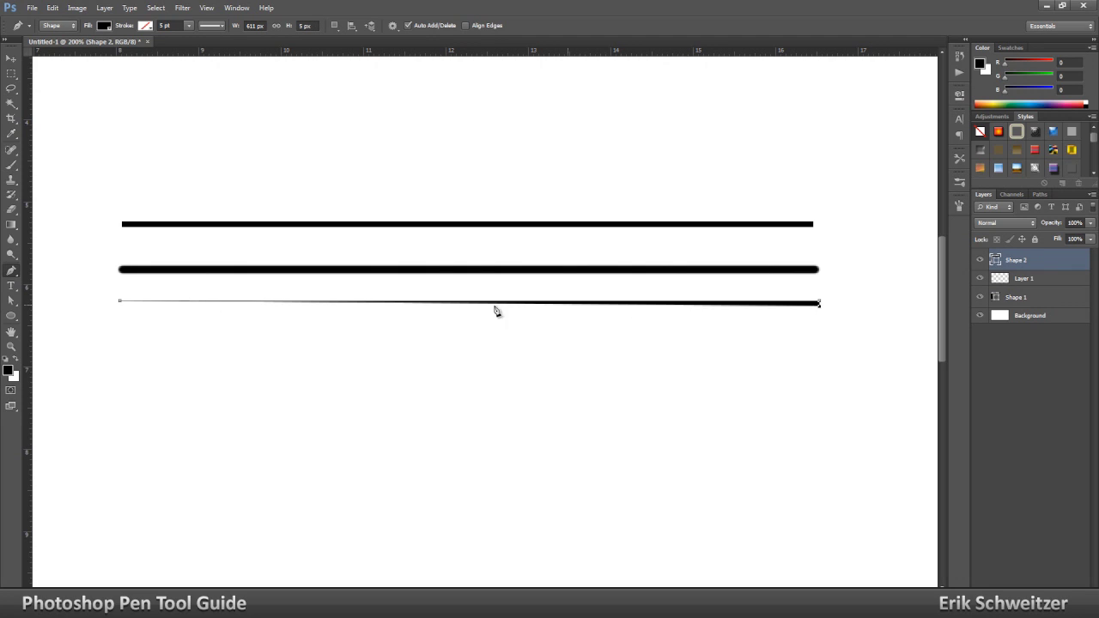
left_click(120, 303)
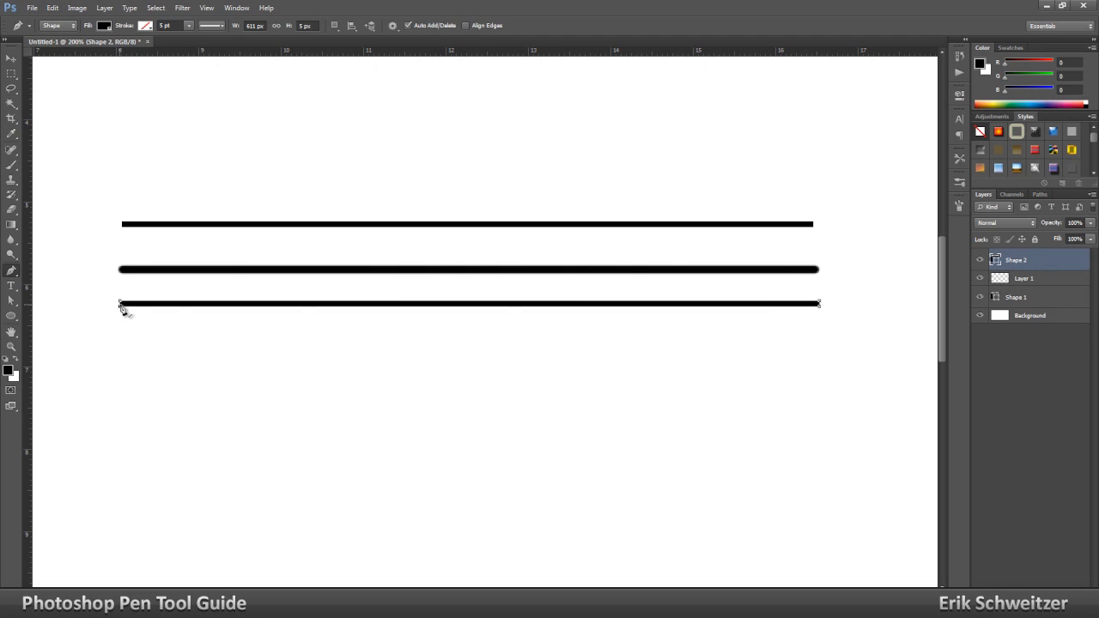
key("Return")
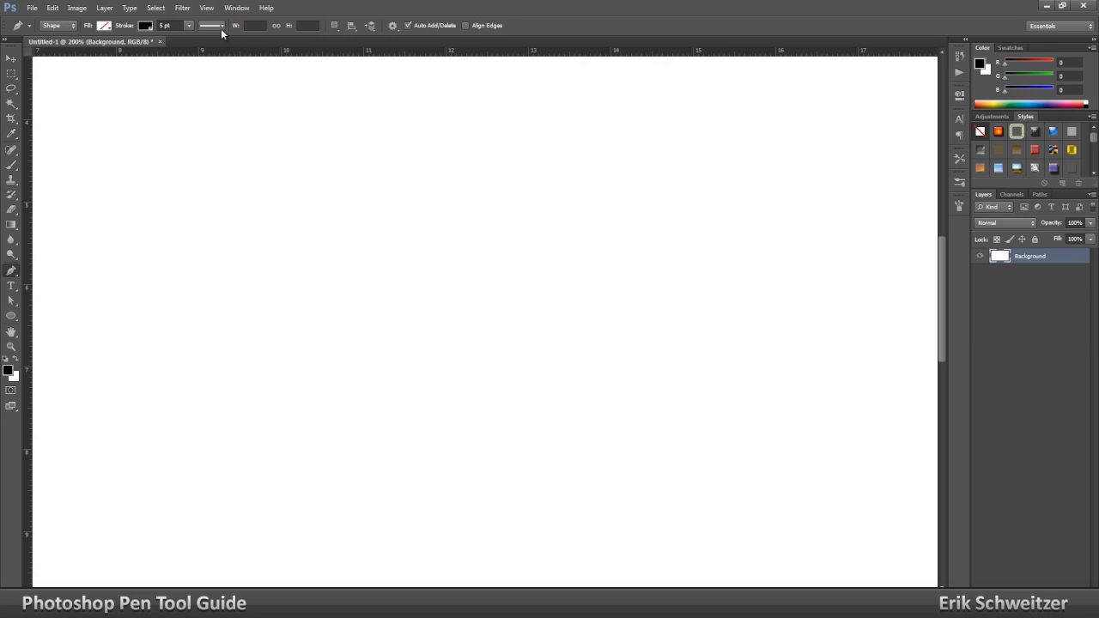
Draw a straight horizontal line across the middle of the canvas with a dashed 5 pt black stroke
left_click(217, 25)
left_click(222, 78)
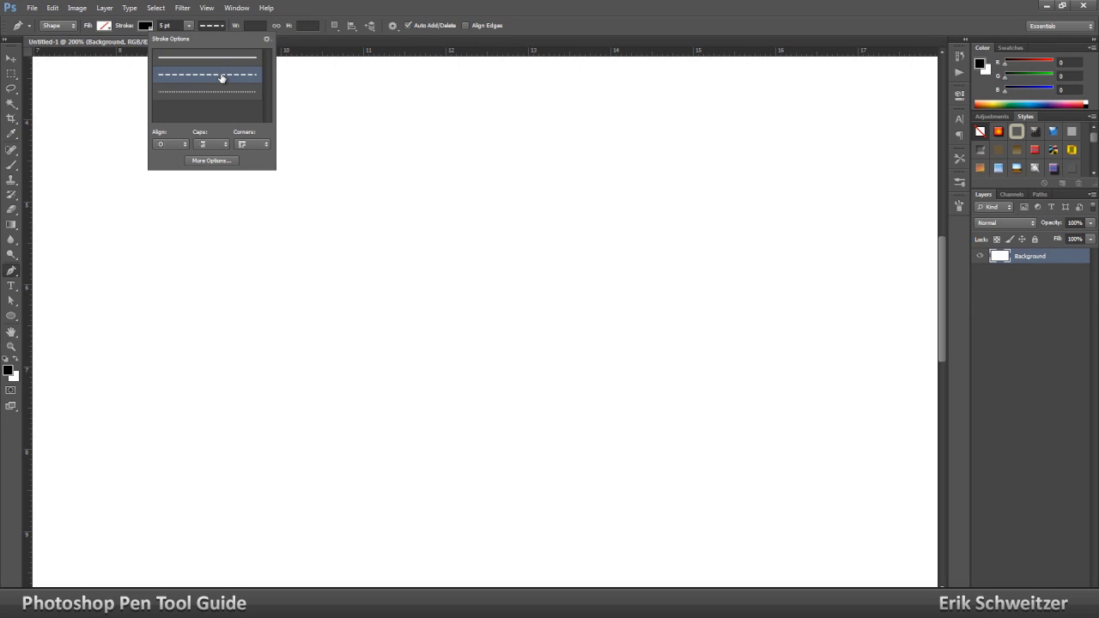
left_click(230, 281)
left_click(778, 284)
key("Return")
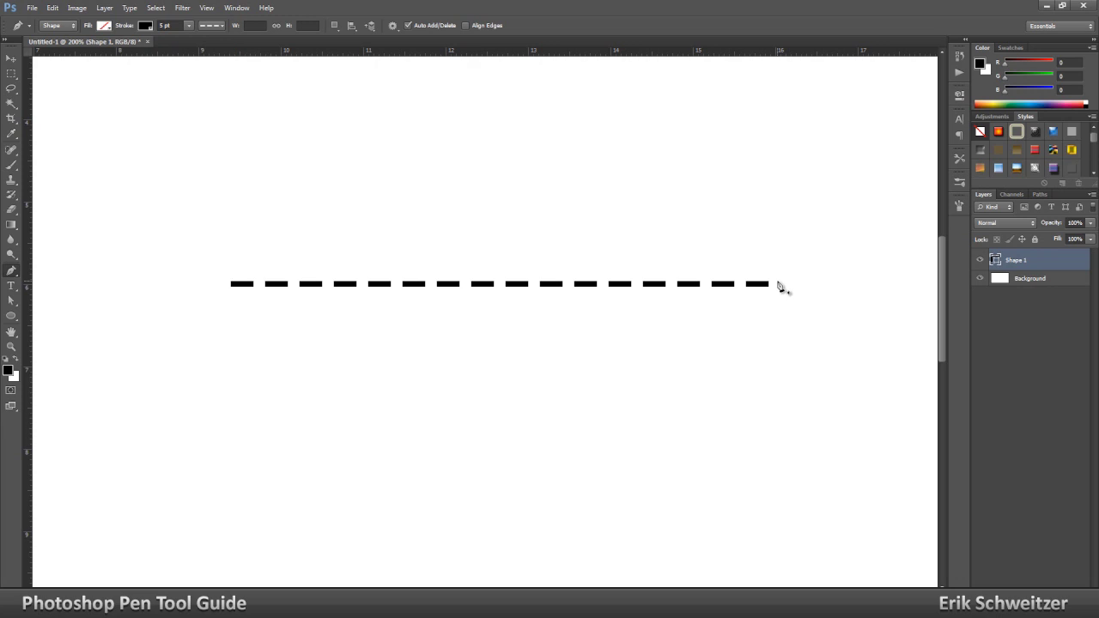
Try the dotted and dashed stroke styles on the line, and set the stroke style to solid
left_click(212, 27)
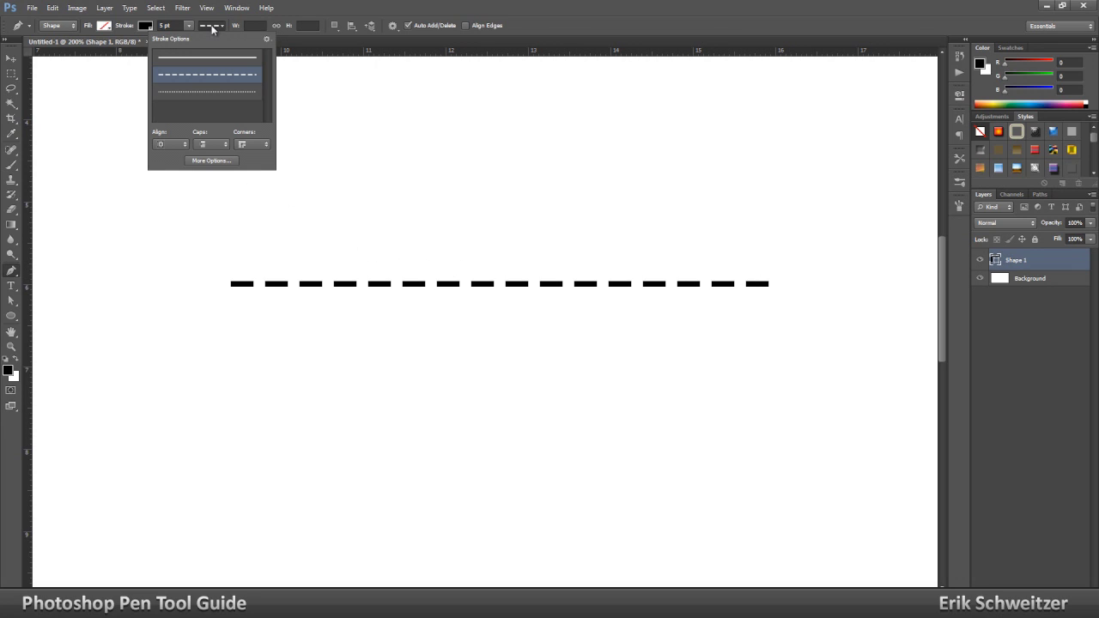
left_click(208, 92)
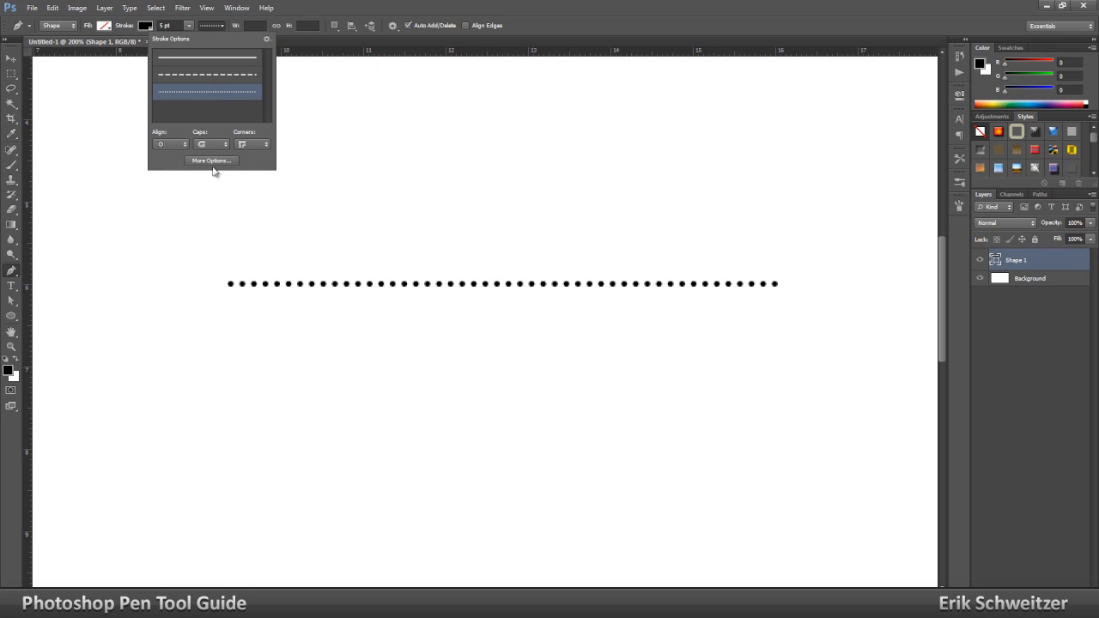
left_click(217, 77)
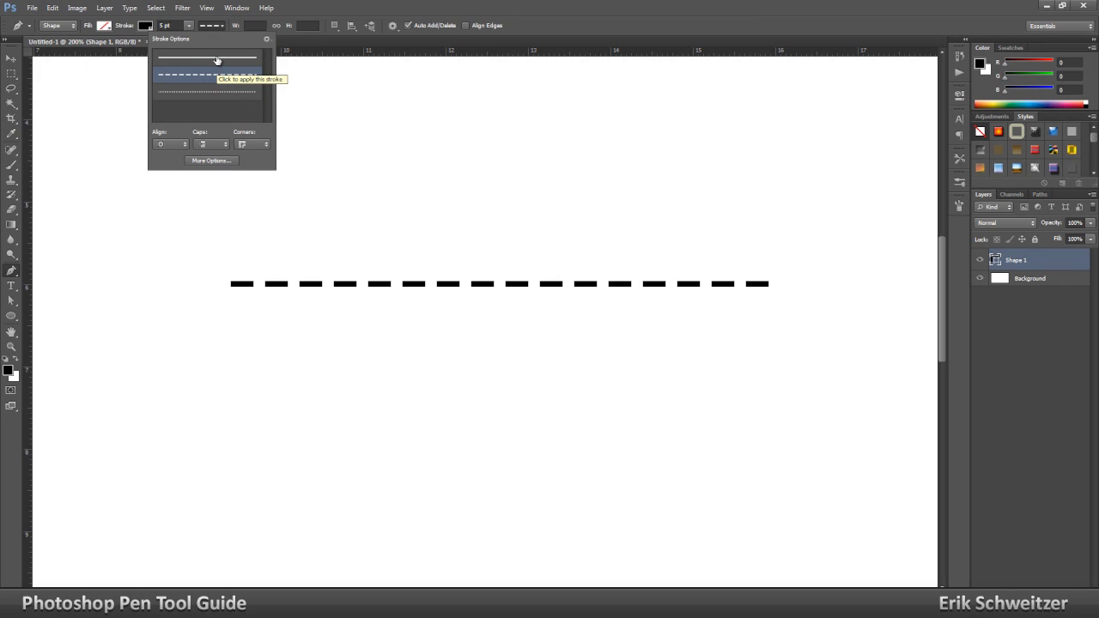
left_click(217, 58)
left_click(246, 24)
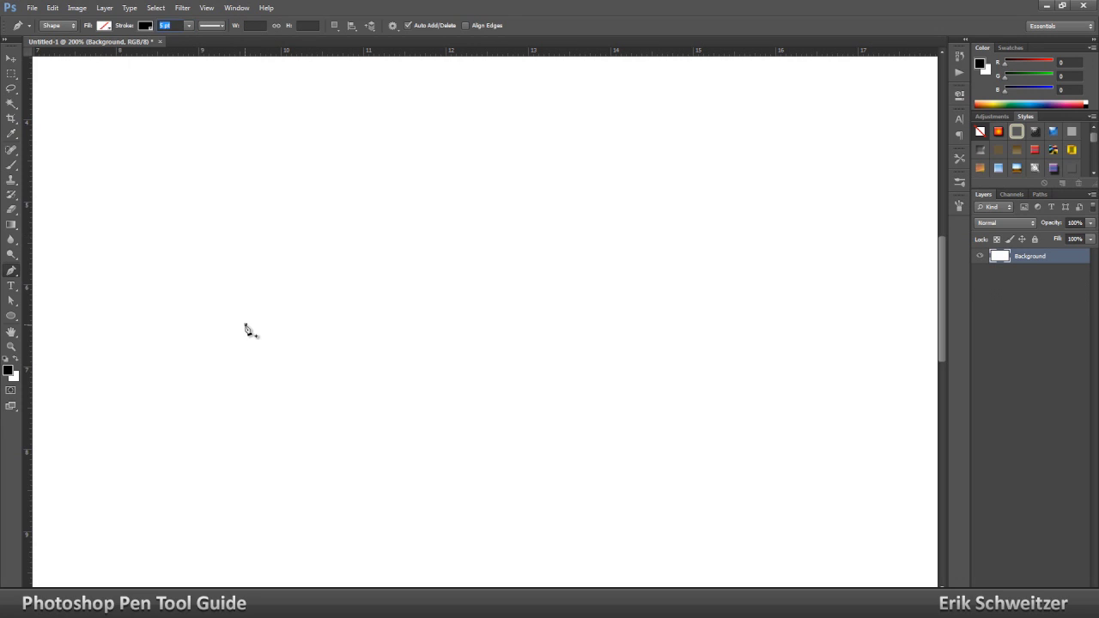
Draw a straight horizontal segment about 215 px long, continued by a smooth upward curve to about 295 by 73 px overall
left_click(245, 325)
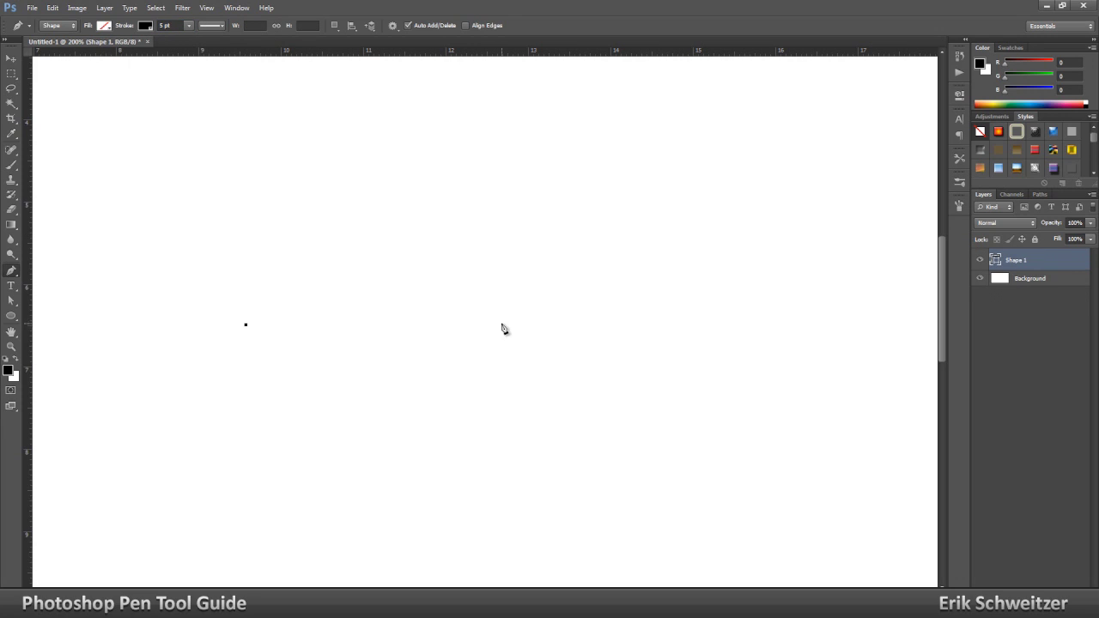
left_click(492, 327)
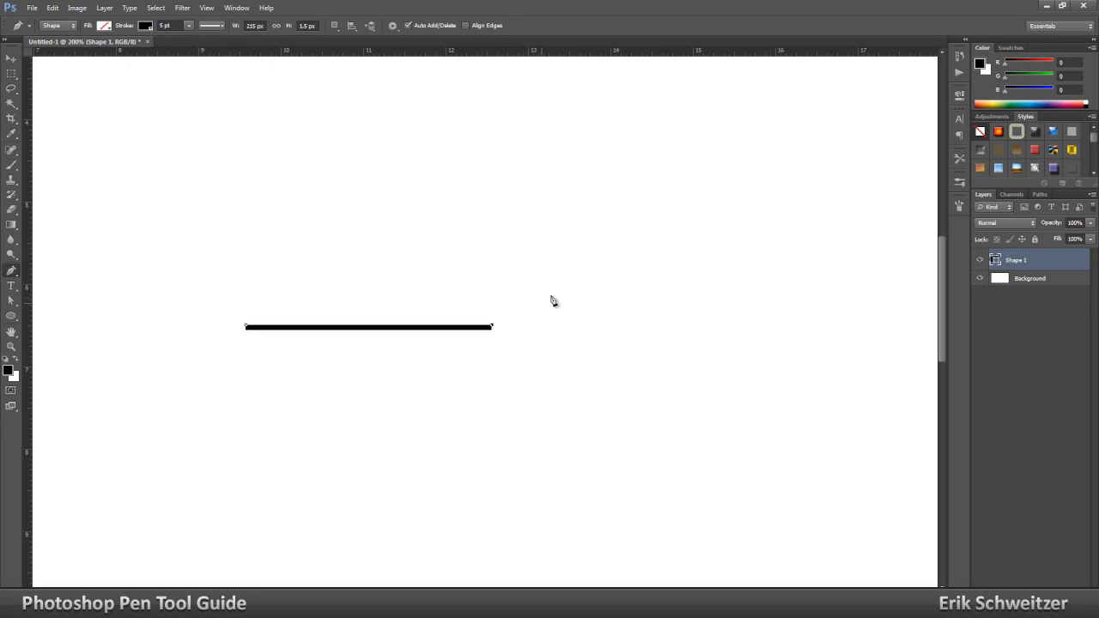
mouse_move(583, 241)
left_mouse_down()
mouse_move(586, 160)
mouse_move(501, 169)
mouse_move(431, 227)
mouse_move(432, 248)
mouse_move(503, 186)
mouse_move(600, 174)
mouse_move(689, 203)
mouse_move(709, 232)
mouse_move(705, 251)
mouse_move(620, 166)
mouse_move(582, 155)
left_mouse_up()
left_click_drag(582, 159, 583, 162)
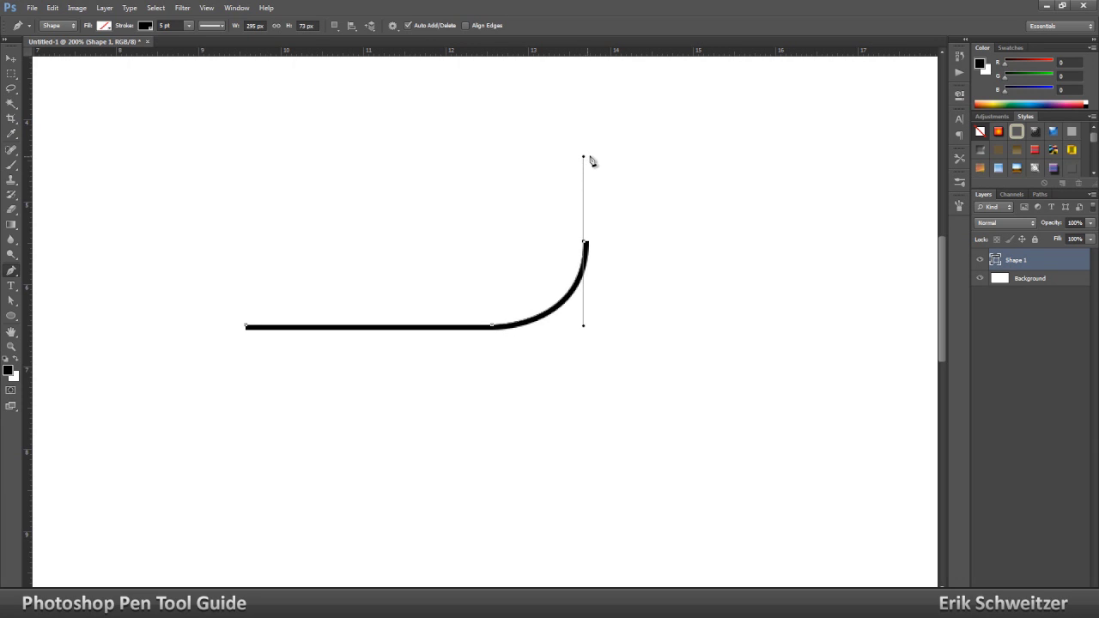
Try continuing the path from the curve's end to the upper right, upper left and lower right, undoing each segment
left_click(681, 160)
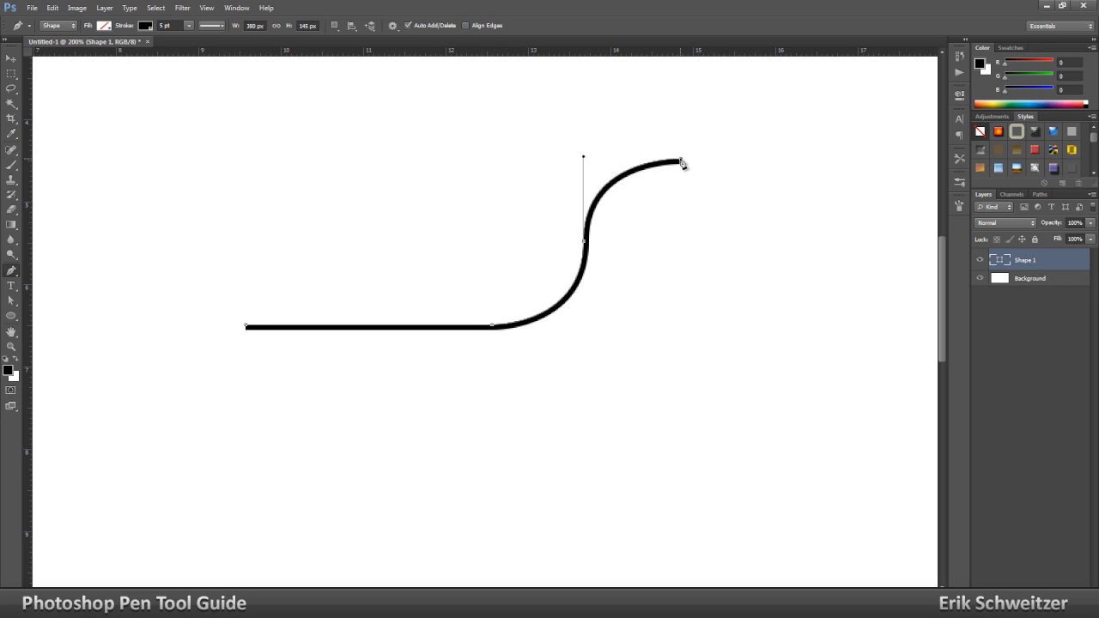
key("ctrl+z")
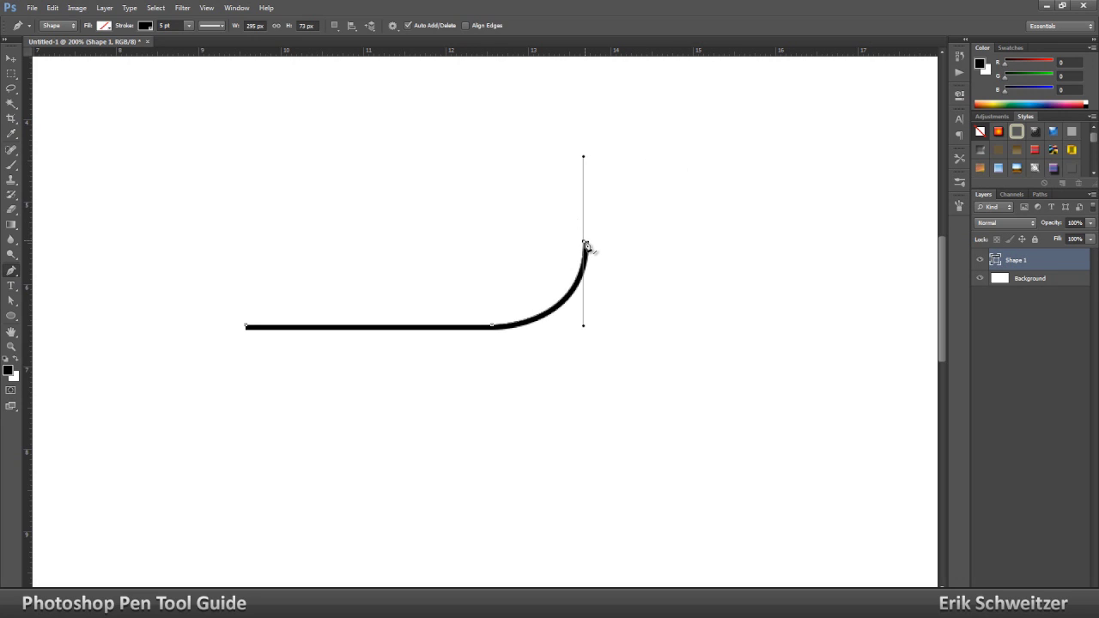
left_click(490, 164)
left_click_drag(492, 169, 493, 166)
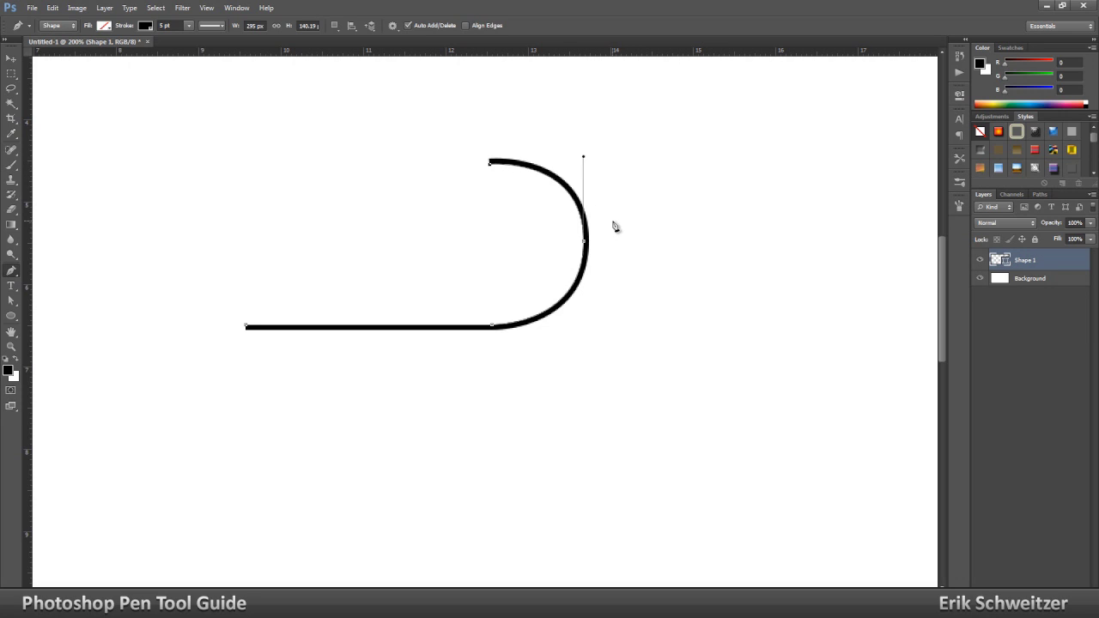
key("ctrl+z")
left_click(642, 332)
key("ctrl+z")
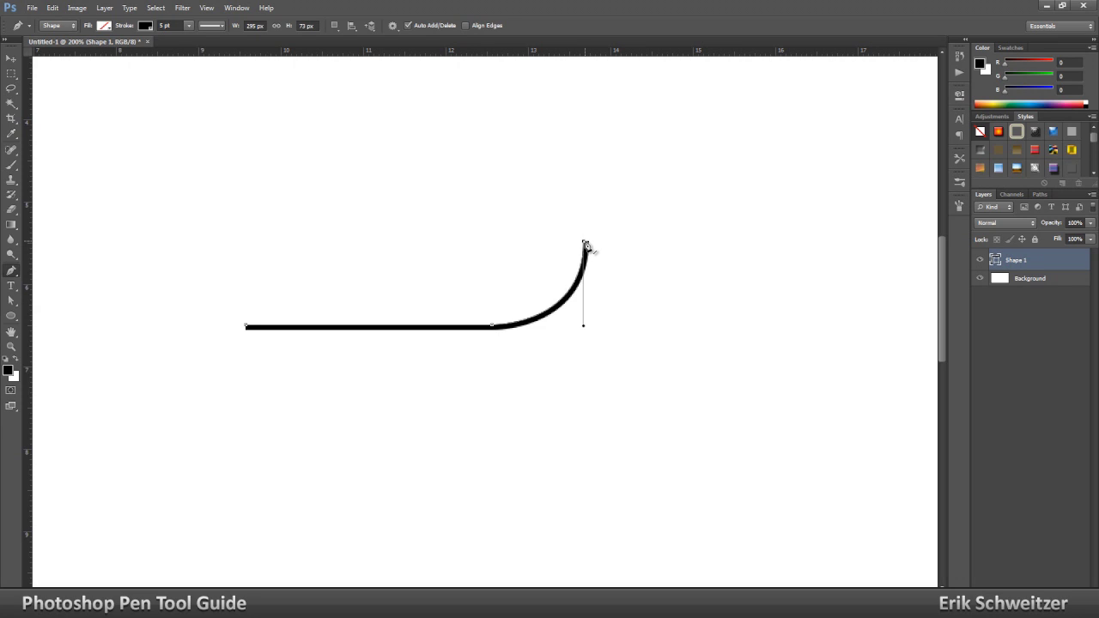
Remove the outgoing direction handle from the curve's end anchor and try straight diagonal segments to the upper left and upper right
left_click(584, 243)
left_click(518, 200)
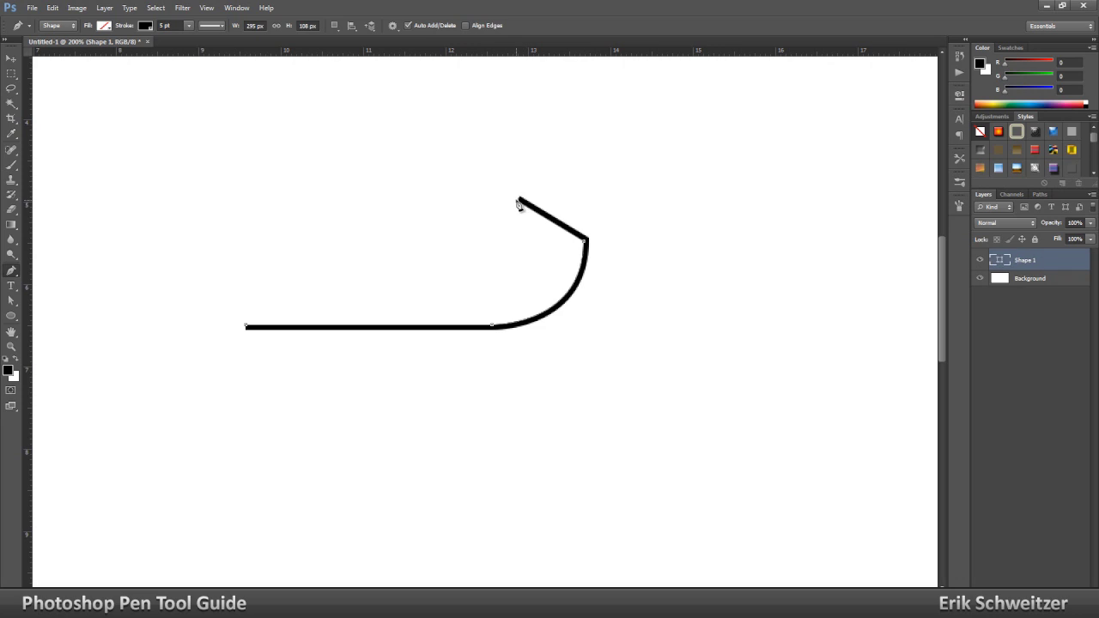
key("ctrl+z")
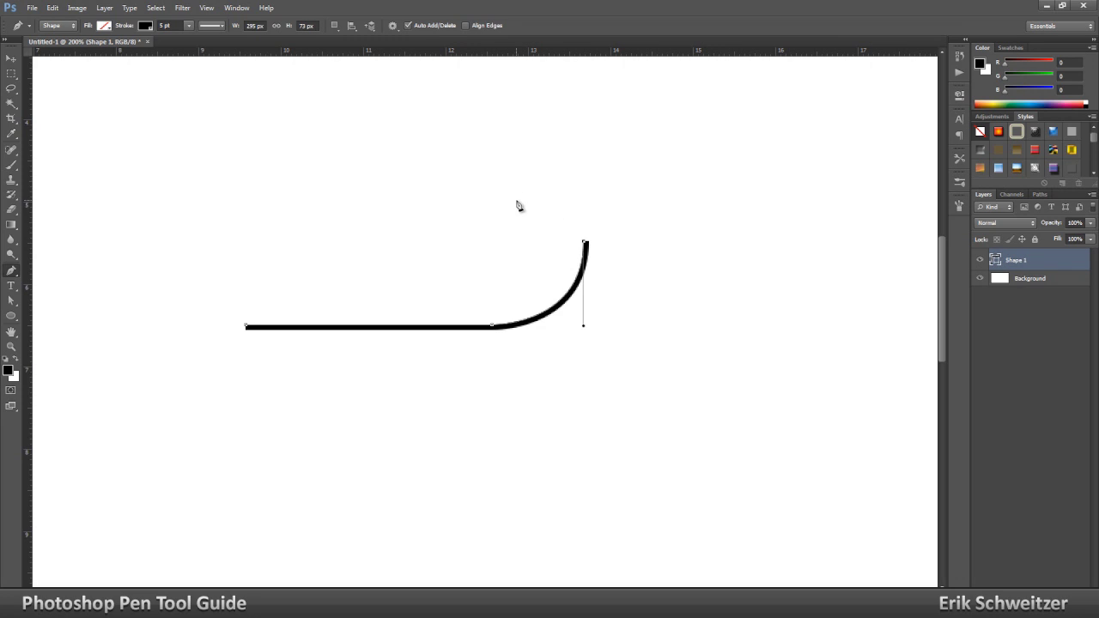
left_click(658, 199)
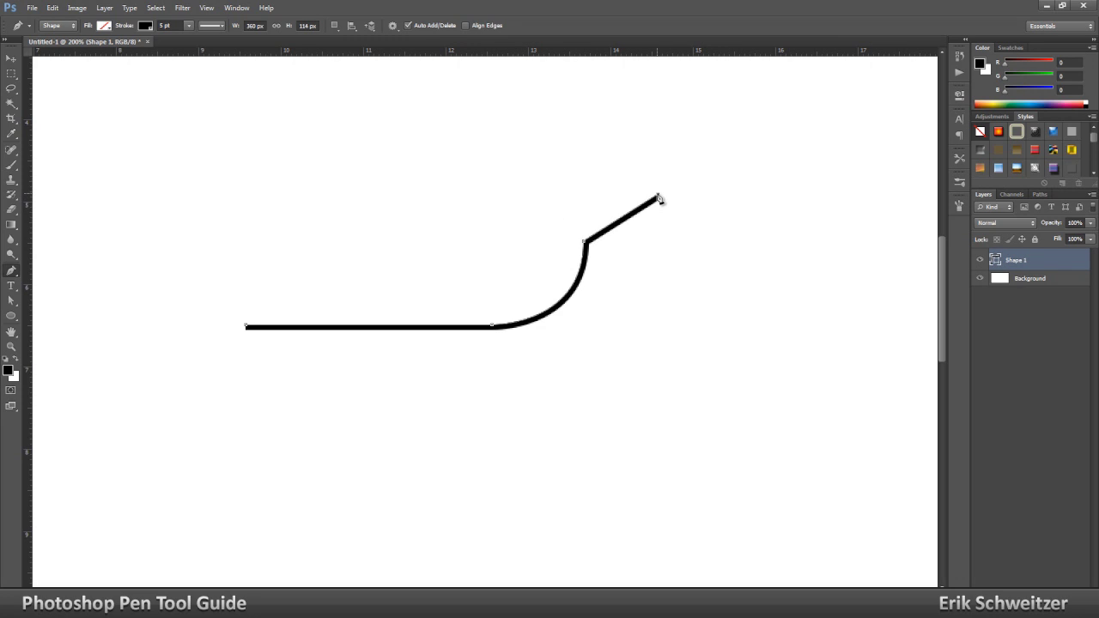
key("ctrl+z")
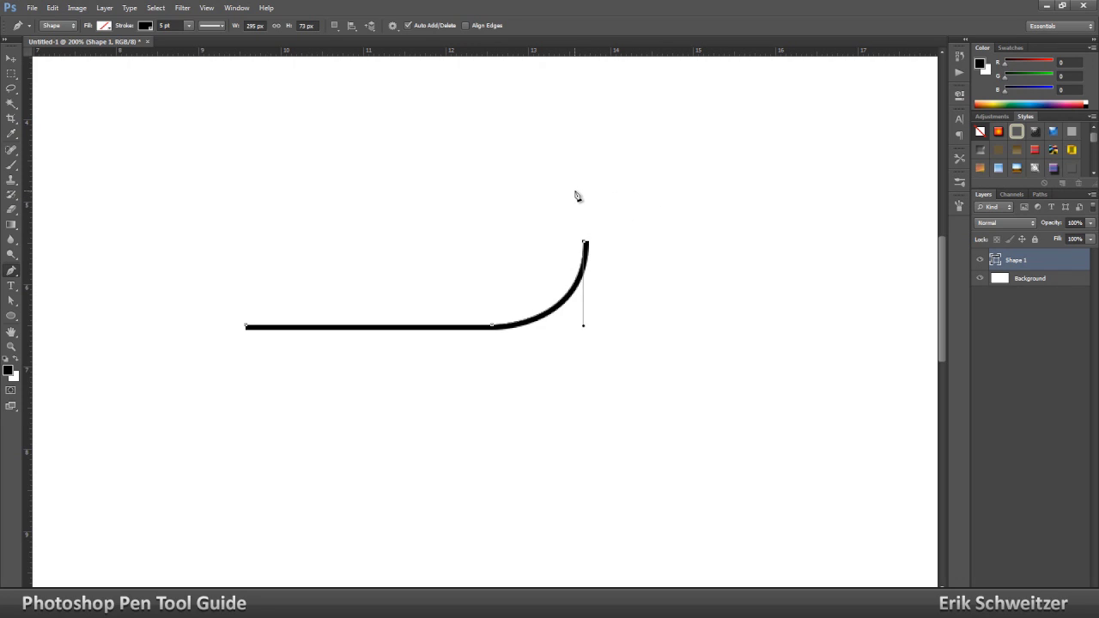
Extend the path straight up from the curve's end to an overall height of about 187 px
left_click(584, 114)
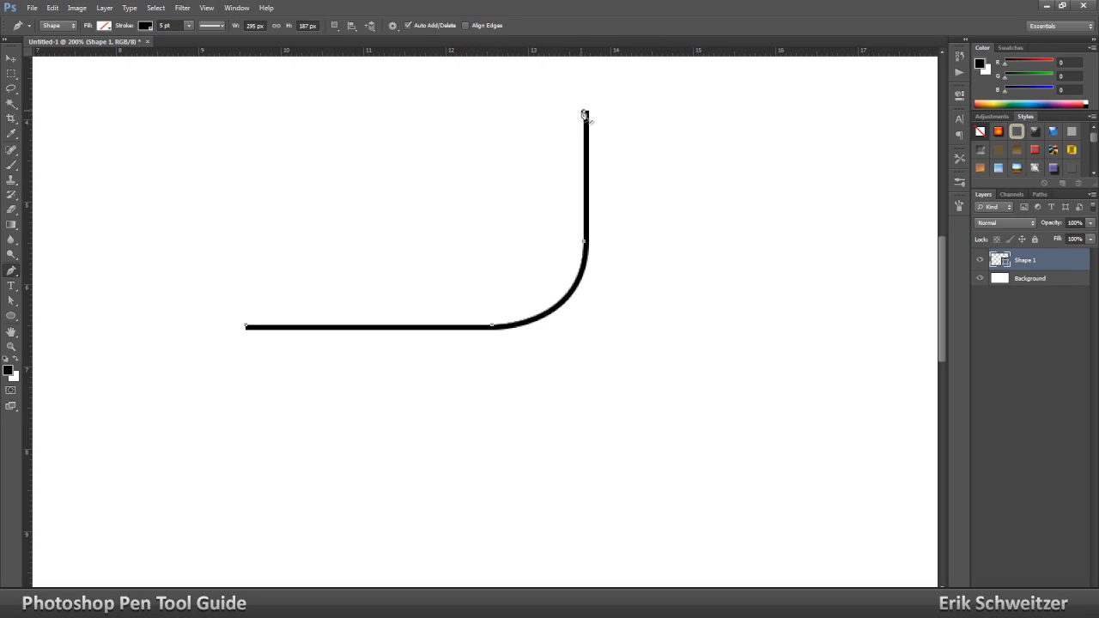
Draw a black-filled shape without stroke from a straight horizontal segment, a smooth upward curve and a straight vertical segment, about 265 by 126 px overall
key("Return")
left_click(301, 353)
left_click(527, 354)
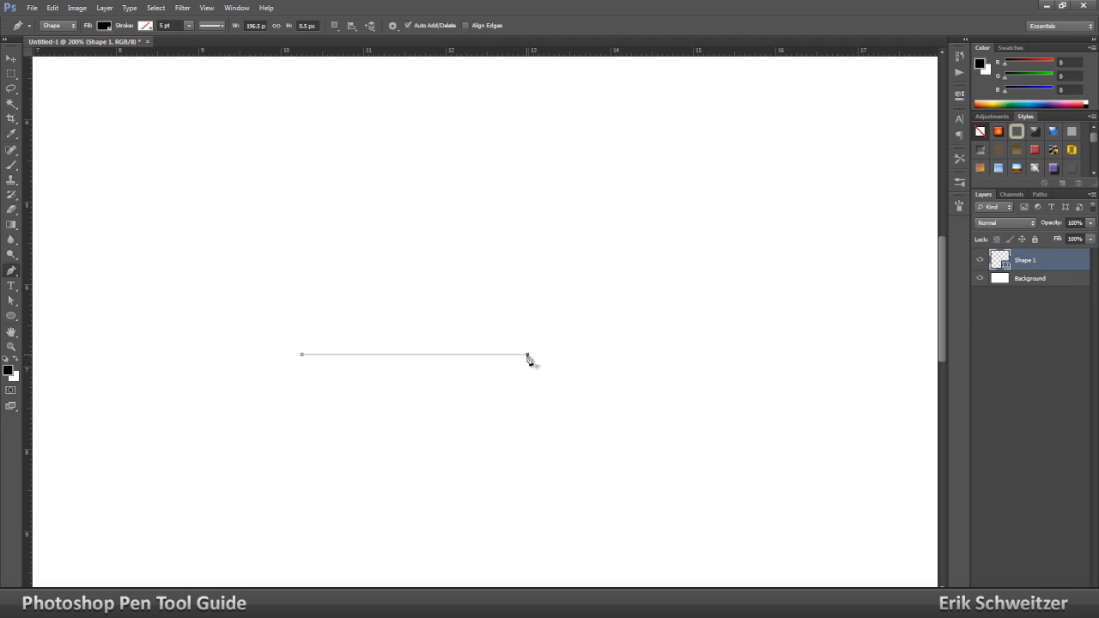
left_click(604, 289)
left_click_drag(604, 288, 606, 227)
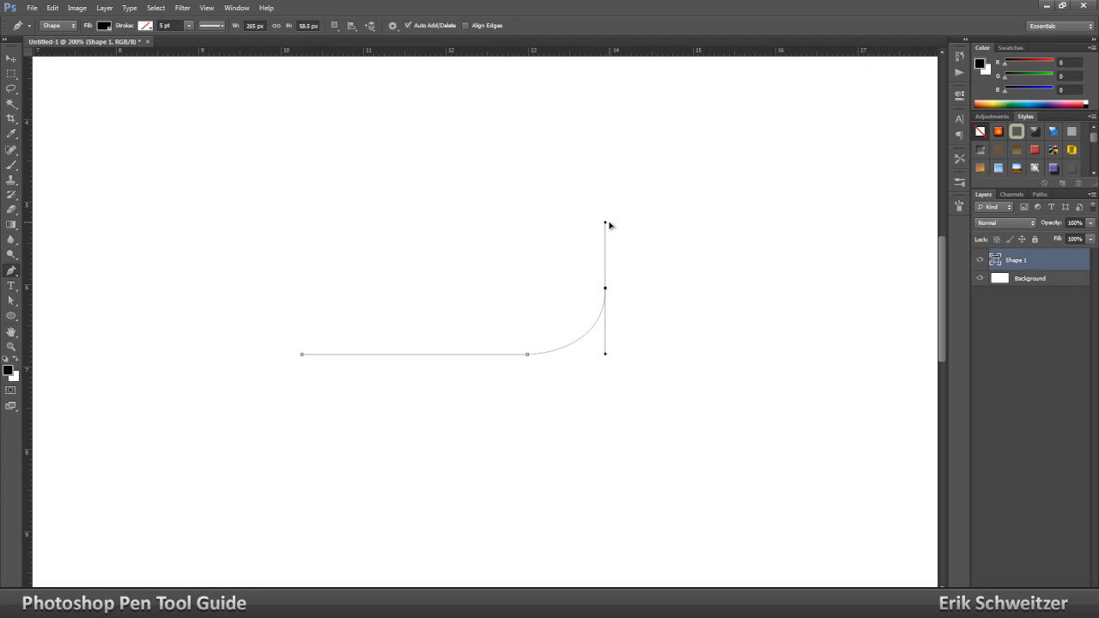
left_click(605, 290, "alt")
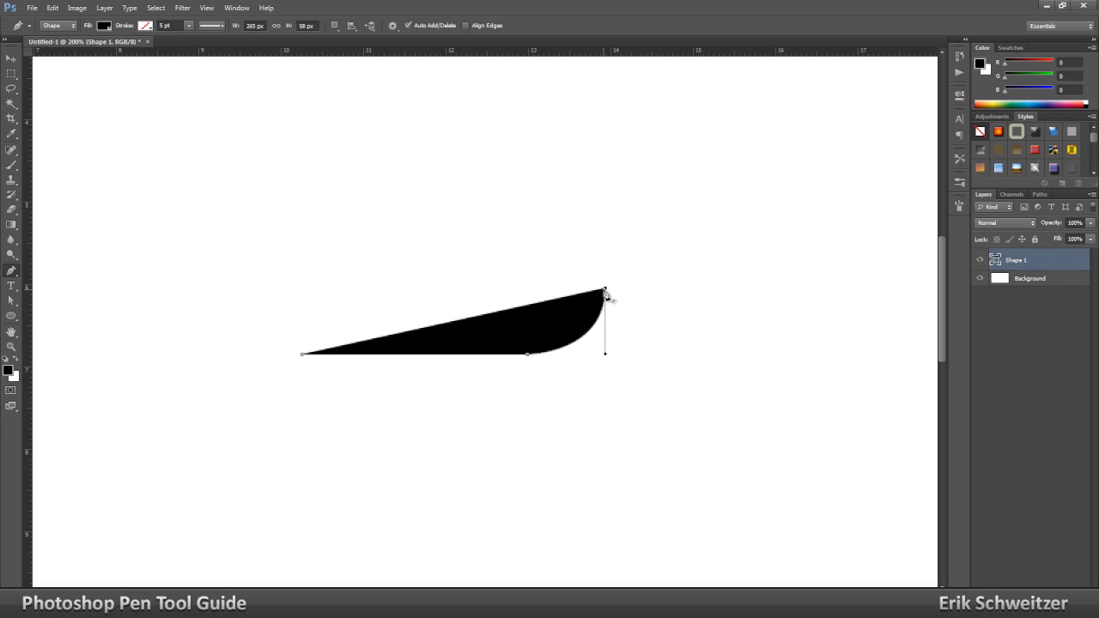
left_click(606, 210)
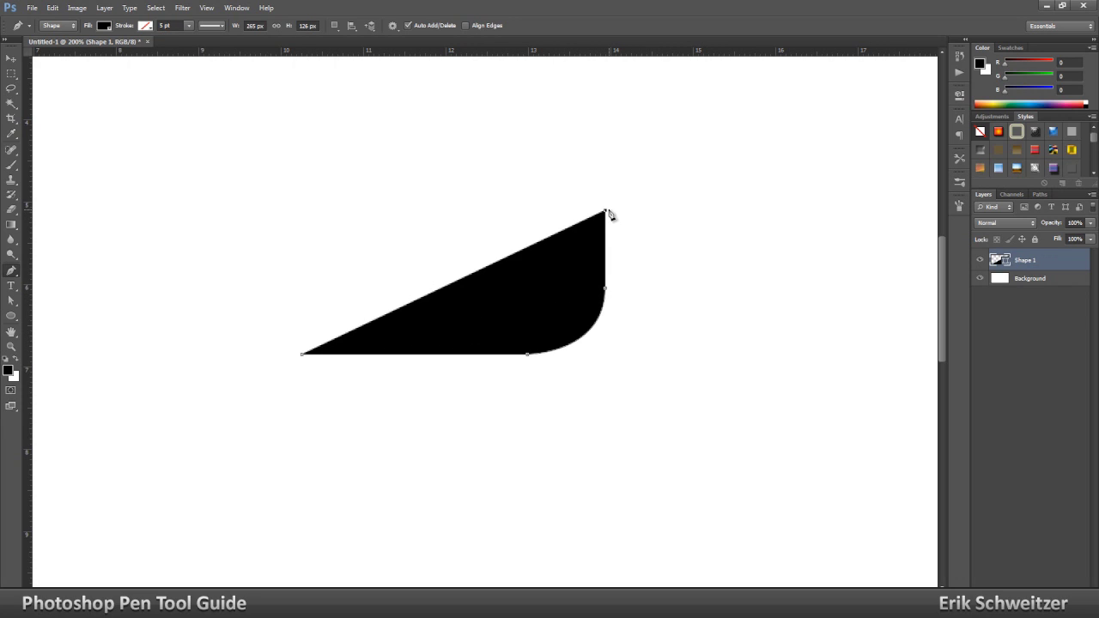
Trace back alongside the vertical, curved and horizontal segments with a slight offset and close the path into a thin tapered line shape
left_click(610, 210)
left_click(607, 289)
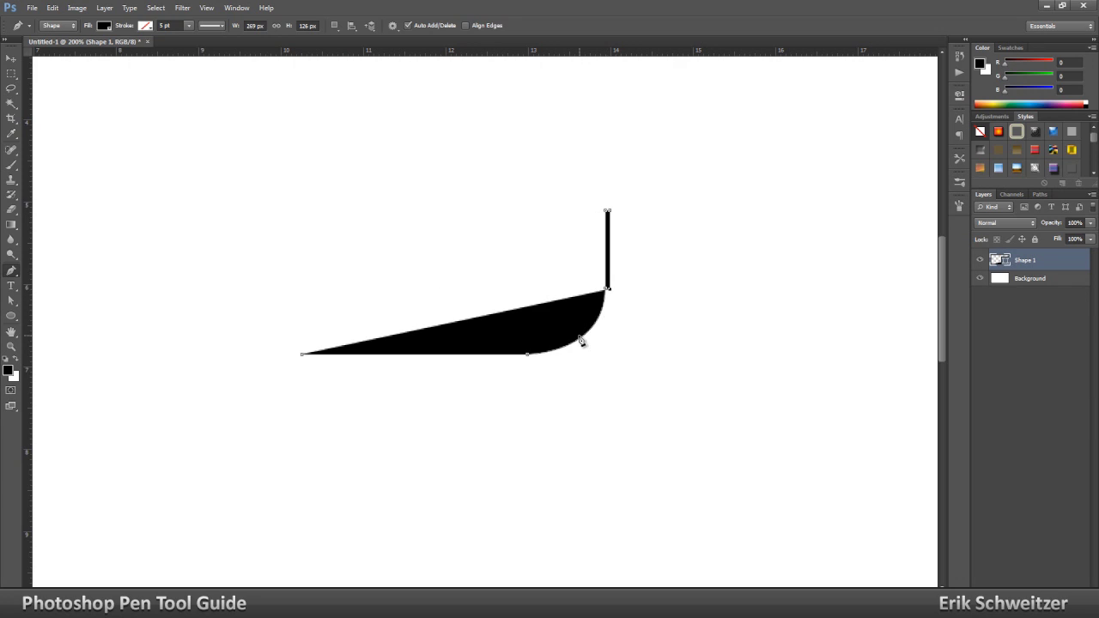
left_click_drag(527, 356, 434, 357)
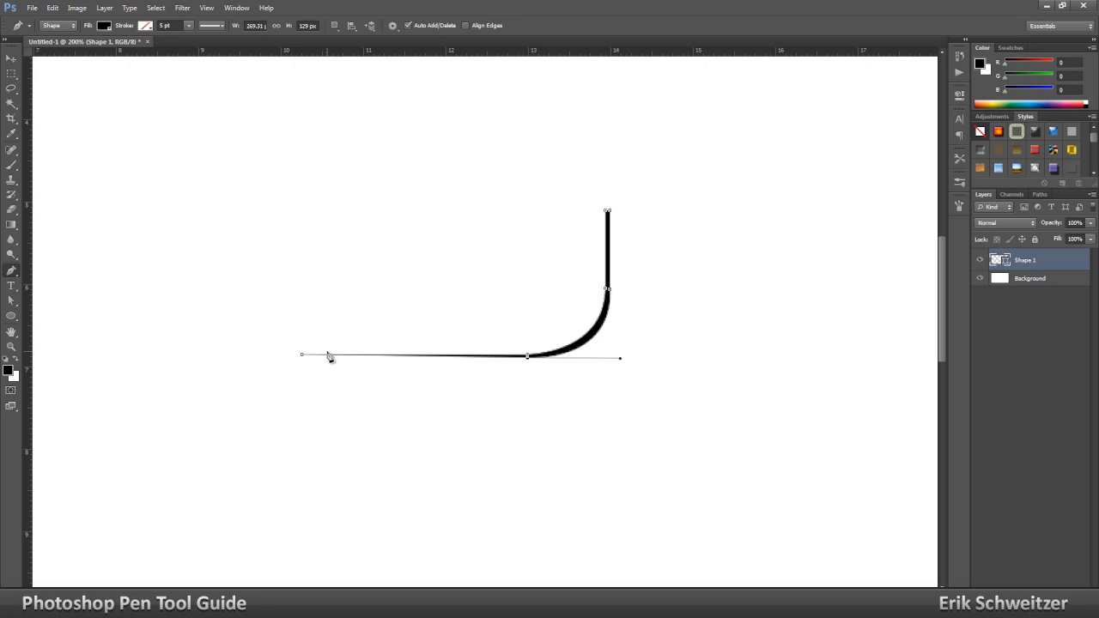
left_click(360, 357)
left_click_drag(302, 356, 421, 358)
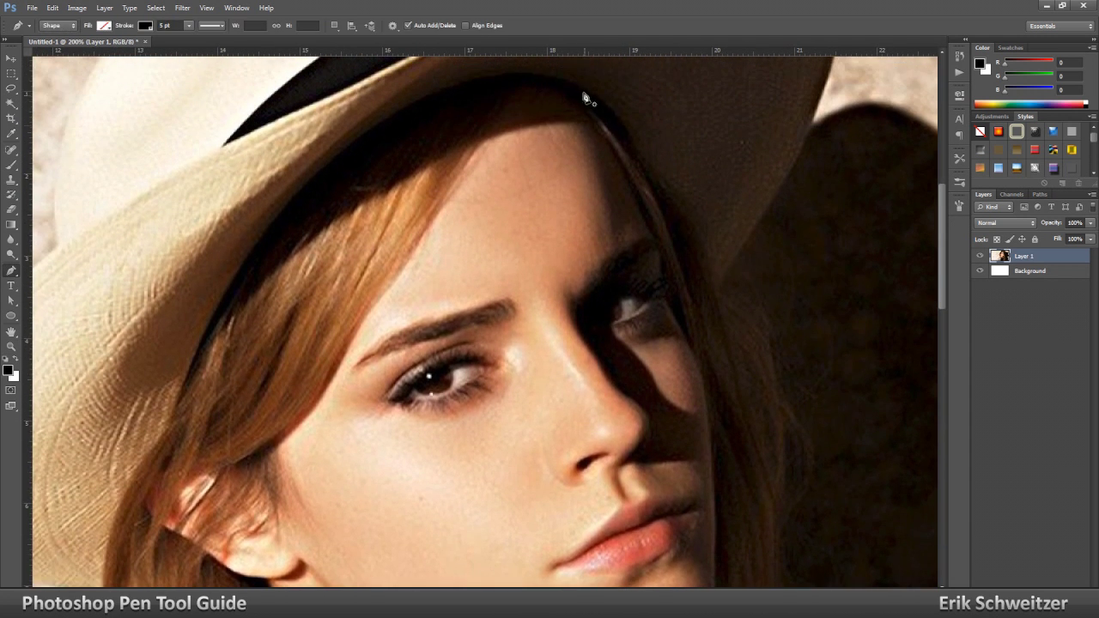
Trace the shaded side of the face from the hat brim down around the chin with a 5 pt black stroke, ending partway along the jaw
left_click(568, 93)
mouse_move(656, 248)
left_mouse_down()
mouse_move(711, 426)
mouse_move(710, 373)
left_mouse_up()
left_click(661, 289)
scroll(731, 373, "down", 2)
scroll(711, 426, "down", 2)
left_click(715, 444)
scroll(719, 444, "down", 2)
left_click_drag(689, 462, 656, 482)
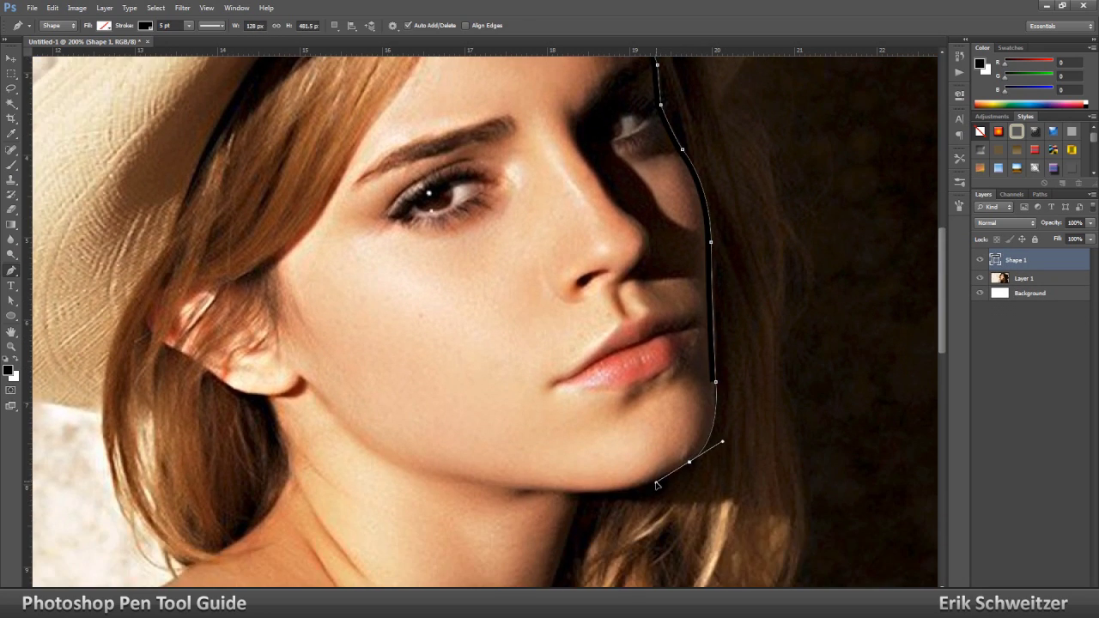
left_click_drag(578, 494, 520, 486)
left_click(481, 479)
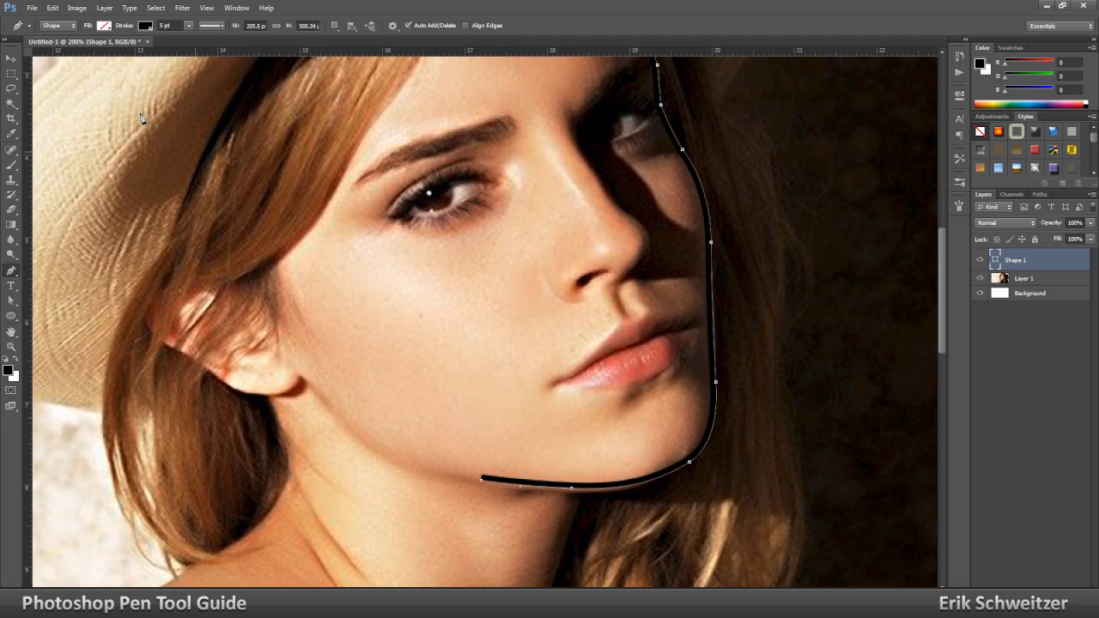
key("Return")
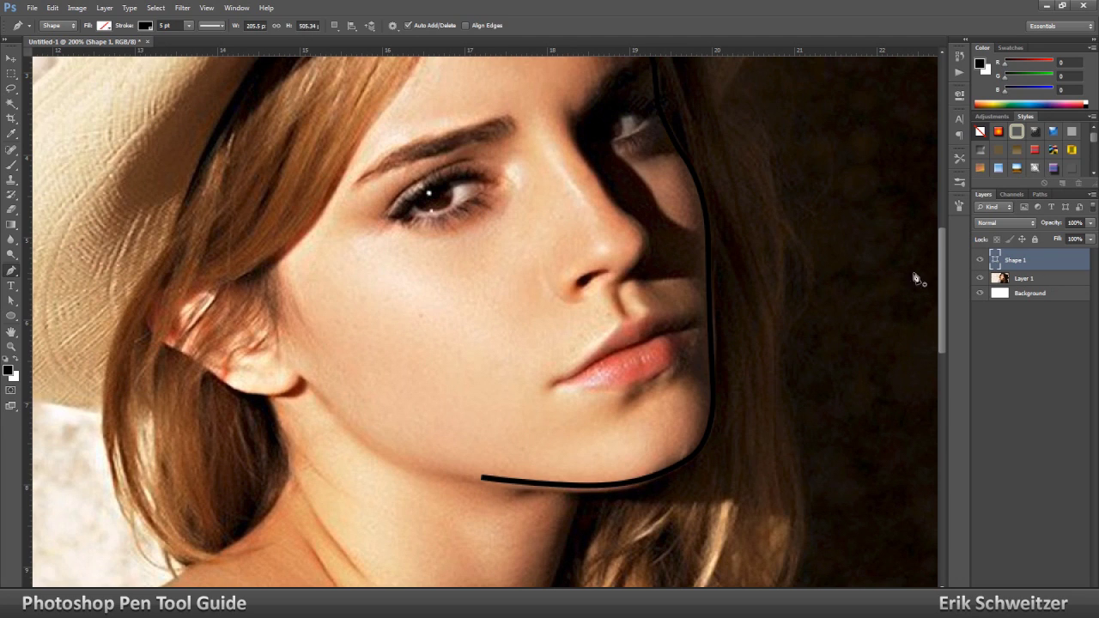
Select the photo layer (Layer 1) and set the Pen tool's shapes to a black fill and no stroke
scroll(915, 278, "up", 2)
left_click(1023, 278)
left_click(142, 27)
left_click(97, 48)
left_click(103, 26)
left_click(78, 48)
key("Return")
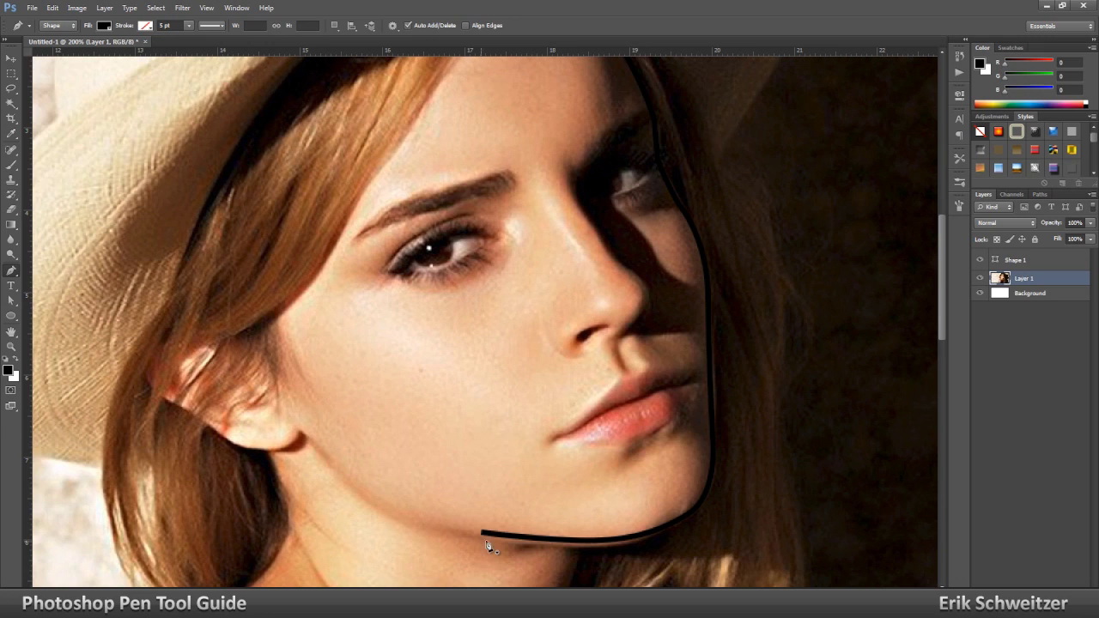
Draw a thin tapered black shape about 74 by 13 px extending the end of the jawline toward the ear
left_click(485, 539)
left_click(415, 521)
left_click(484, 531)
Draw a thin tapered black shape about 43 by 42 px along the jaw just below the earlobe
scroll(306, 454, "down", 1)
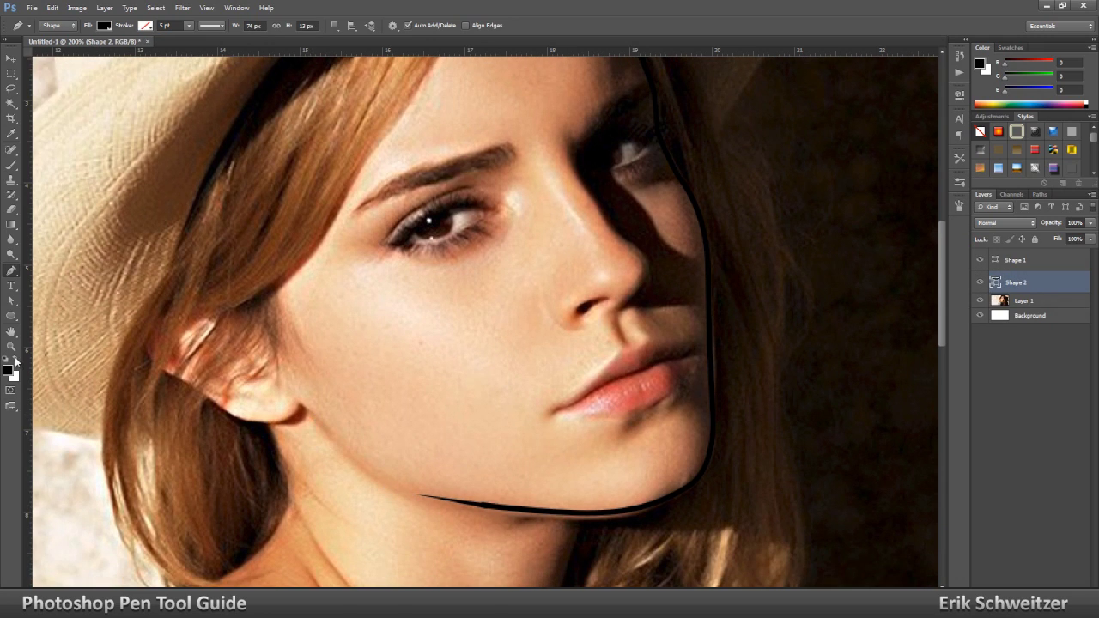
left_click(300, 404)
left_click(346, 447)
left_click(300, 408)
key("Return")
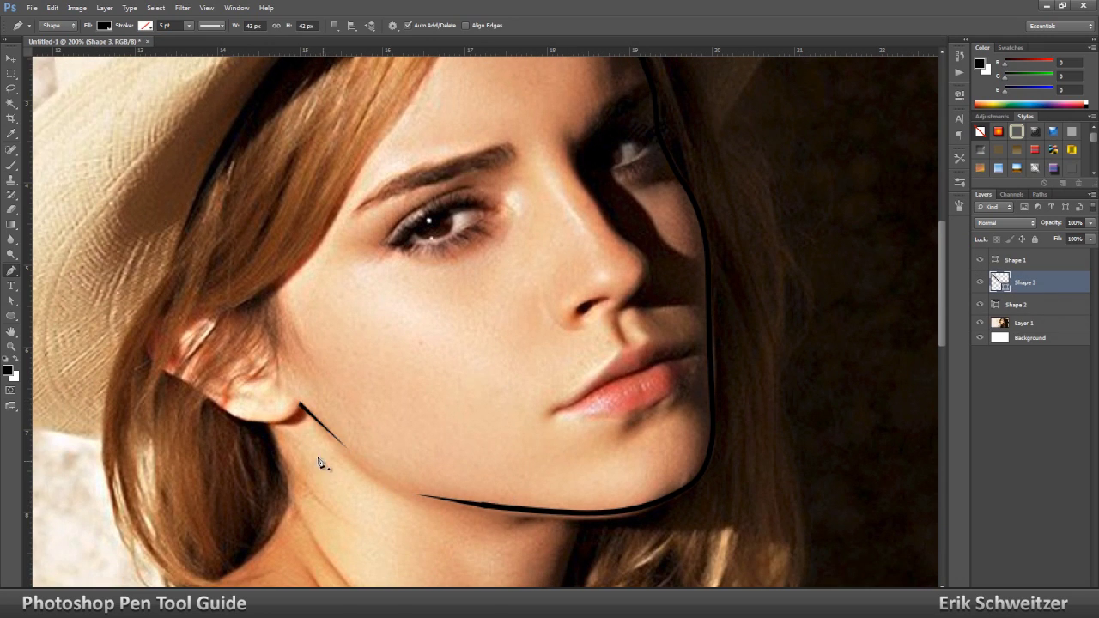
Draw a closed black outline shape about 69 by 136 px following the nose bridge down around the nose tip
scroll(492, 391, "up", 5)
left_click(579, 272)
left_click(581, 305)
left_click(620, 362)
left_click_drag(651, 382, 651, 421)
left_click(649, 428)
left_click(646, 392)
left_click(579, 308)
left_click(579, 272)
key("Return")
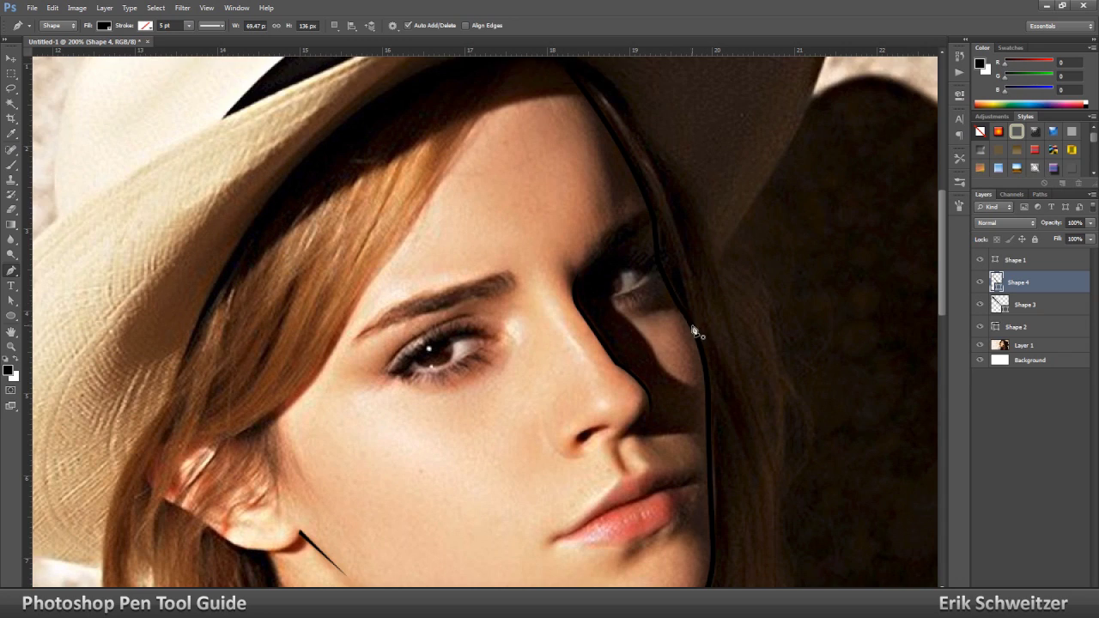
Draw a thin curved black shape along the outer edge of the nostril wing
scroll(694, 332, "down", 2)
left_click(572, 394)
left_click_drag(545, 368, 538, 345)
left_click(545, 370, "alt")
mouse_move(572, 395)
left_mouse_down()
mouse_move(594, 395)
mouse_move(575, 394)
left_mouse_up()
Draw two small closed black shapes, one beneath the nose tip and one along the visible nostril opening
left_click(629, 367)
left_click(642, 361)
left_click(642, 350)
left_click(629, 366)
left_click(606, 363)
left_click(575, 383, "alt")
left_click(606, 363)
key("Return")
Draw a thin closed black shape about 117 by 50 px along the line between the lips
left_click(555, 474)
left_click(587, 460)
left_click(617, 444)
left_click(643, 433)
left_click(661, 424)
left_click(689, 417)
left_click(661, 429)
left_click(644, 437)
left_click(616, 448)
left_click(589, 463)
left_click(555, 475)
key("Return")
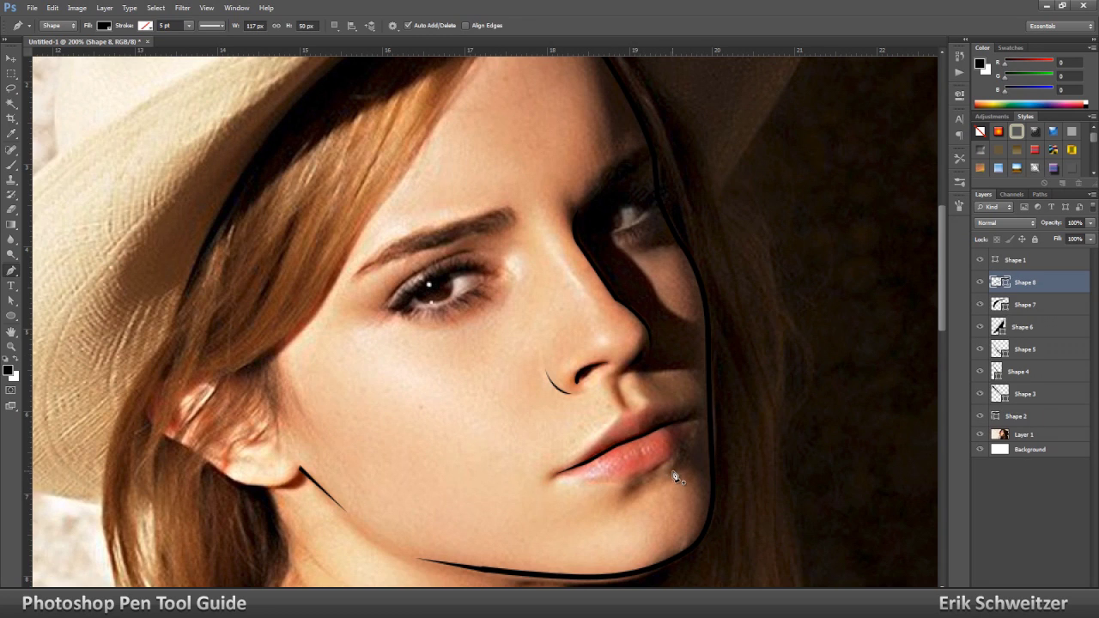
Hide the photo and background layers and merge all the shape layers into one layer
scroll(600, 444, "up", 2)
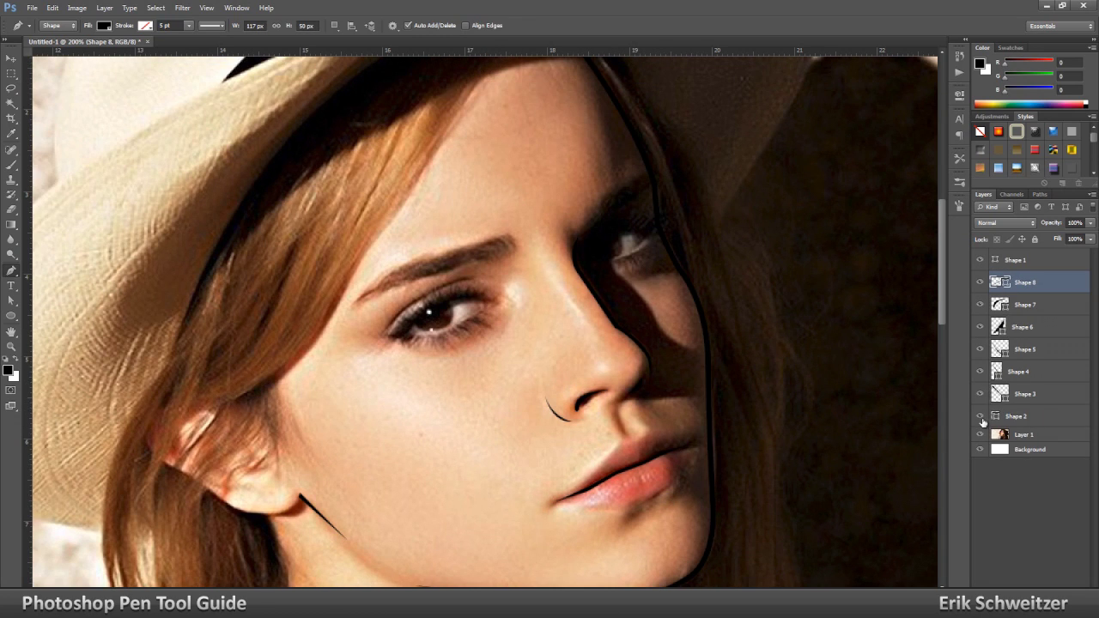
left_click_drag(979, 435, 979, 449)
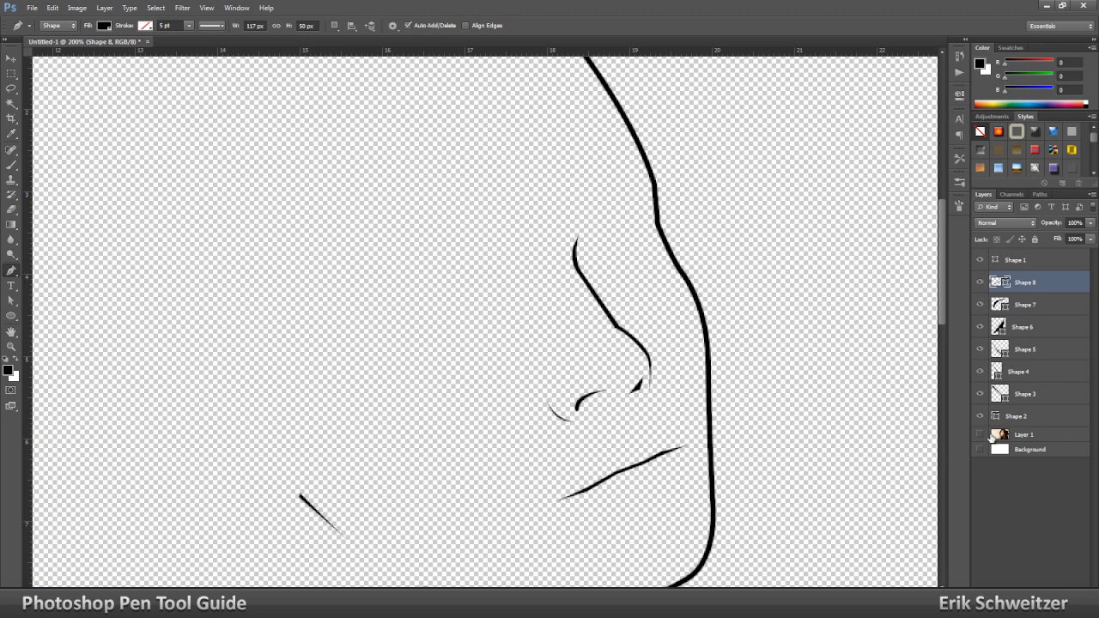
right_click(1021, 365)
left_click(971, 473)
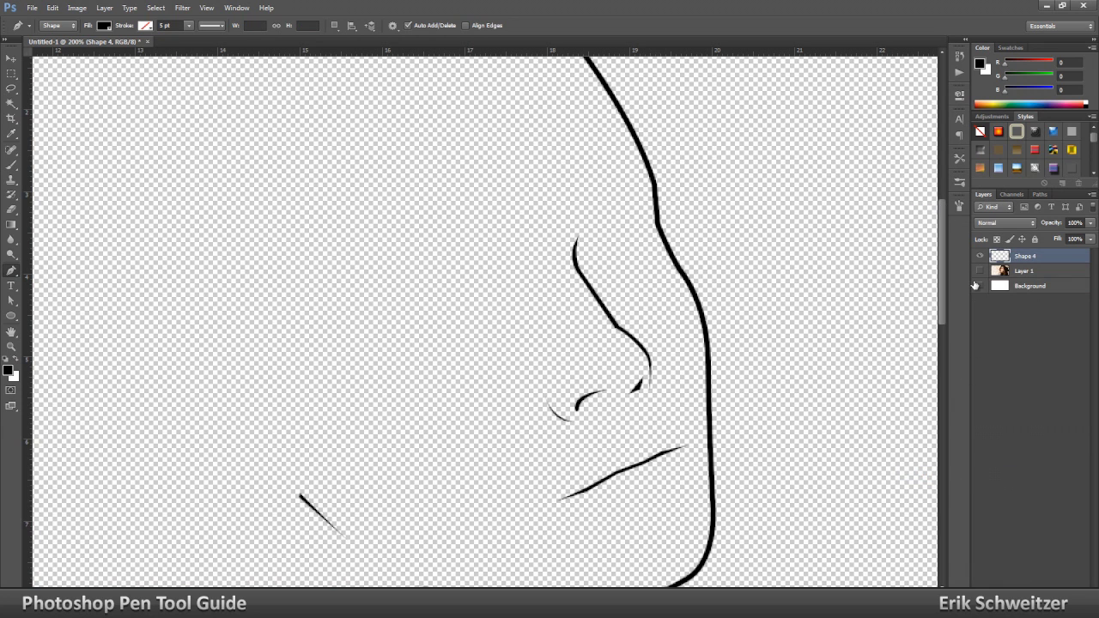
Show the photo and background layers again and rename the merged line layer as OUTLINE
left_click_drag(979, 286, 979, 270)
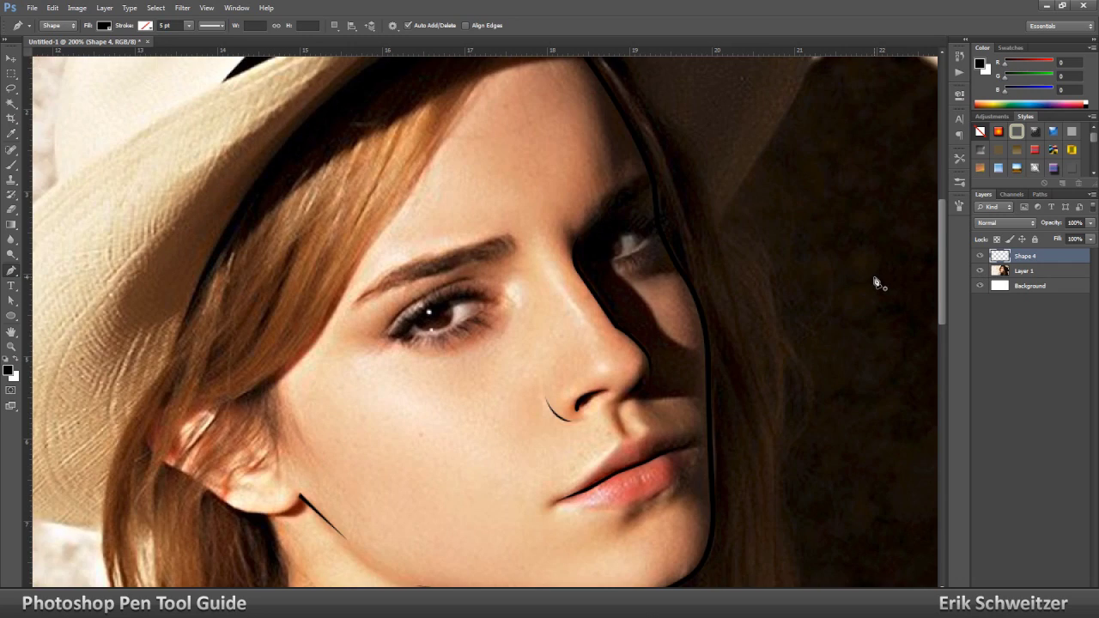
scroll(807, 270, "down", 3)
scroll(806, 273, "down", 1)
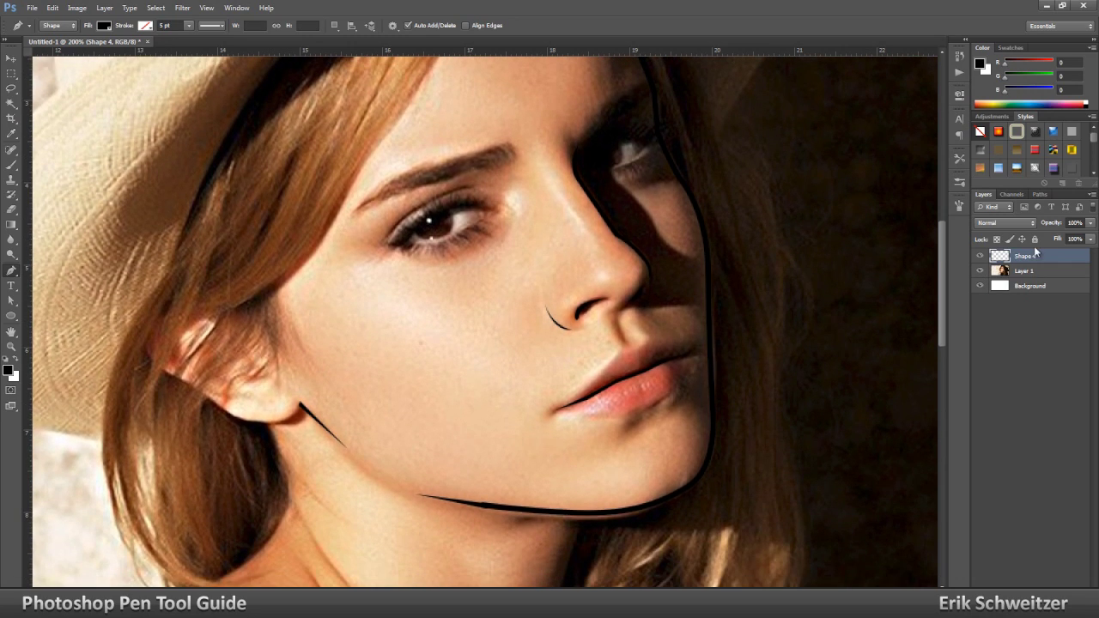
double_click(1026, 256)
Set the foreground colour to a light skin tone, #ffdfc0, based on a sample from the cheek, and check the shape's fill and stroke options
left_click(982, 64)
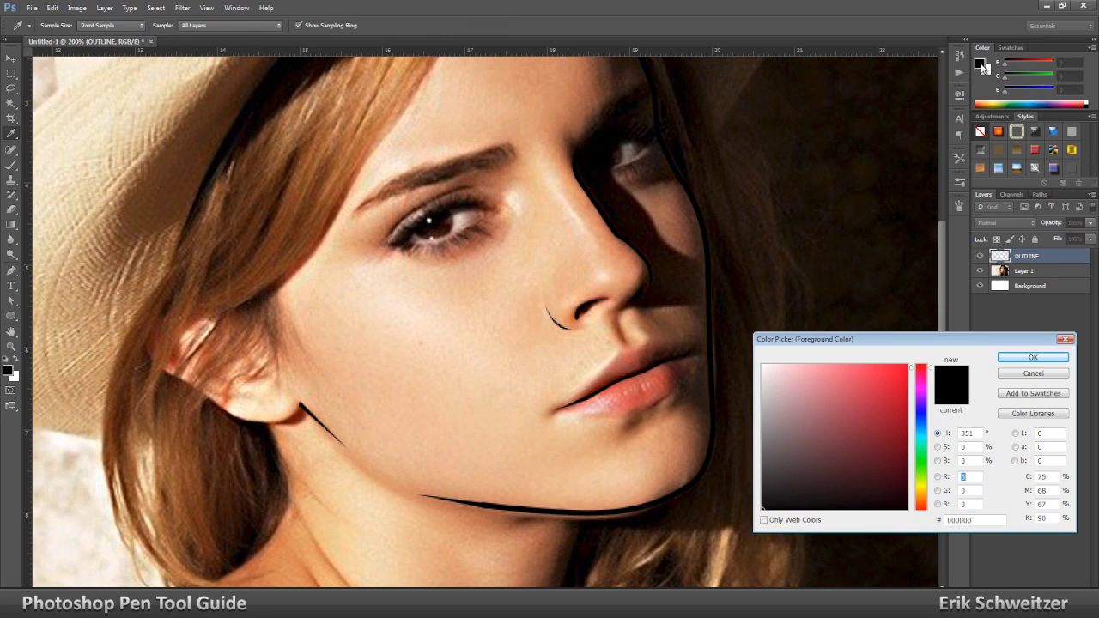
left_click(475, 306)
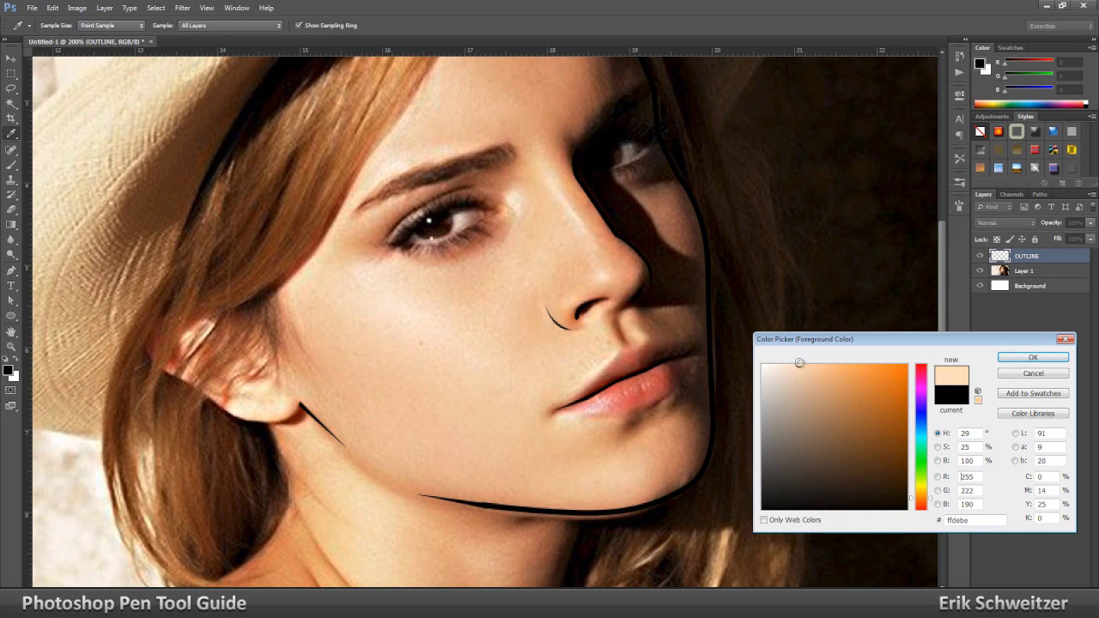
key("Return")
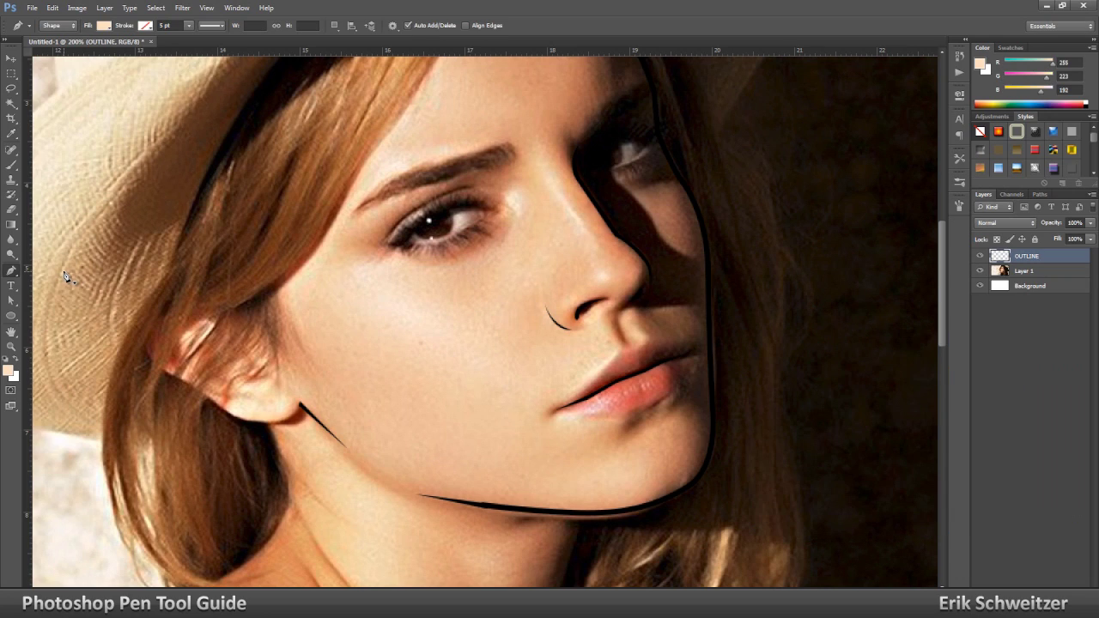
left_click(148, 26)
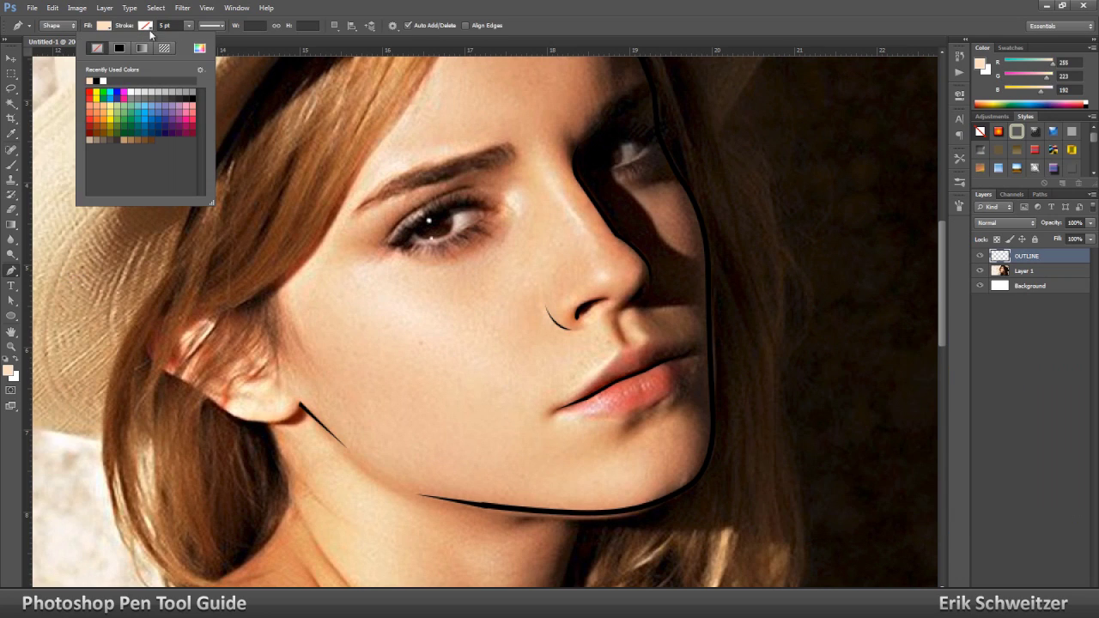
left_click(103, 27)
Start a skin-coloured face shape above Layer 1 by tracing the jawline from the earlobe around the chin, about 355 by 94 px
left_click(1040, 270)
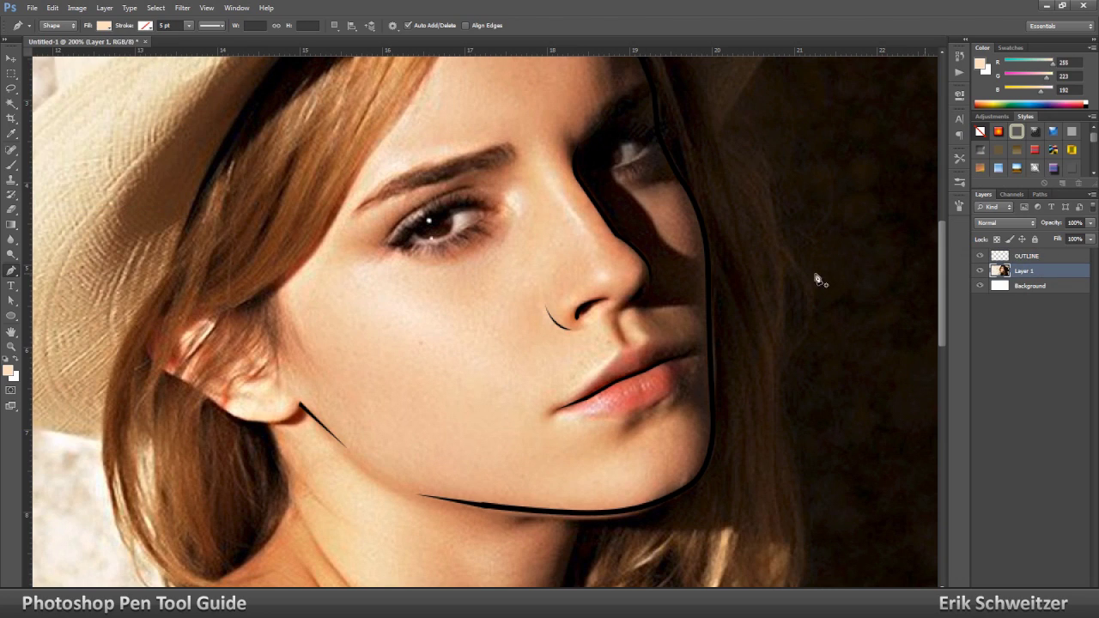
left_click(300, 404)
left_click(376, 473)
left_click(431, 496)
left_click(494, 506)
left_click(573, 512)
left_click(616, 511)
left_click_drag(707, 459, 717, 415)
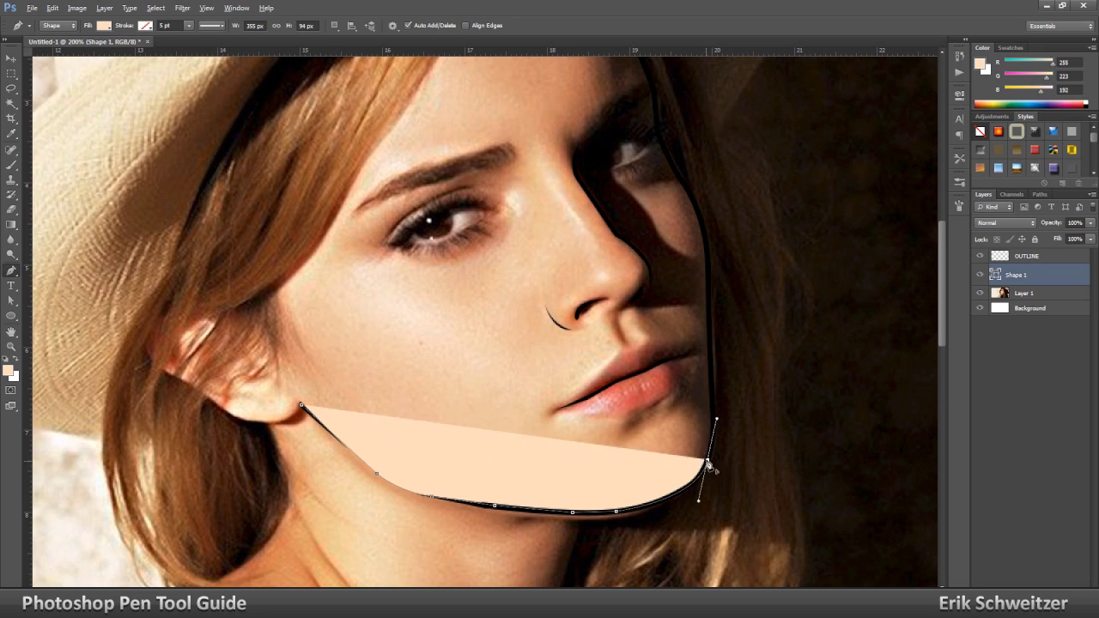
Continue the face shape up the shaded side of the face to eyebrow level, reaching about 360 by 368 px
left_click(712, 427)
left_click(711, 381)
left_click(710, 314)
left_click(707, 255)
scroll(708, 255, "up", 2)
left_click(699, 256)
left_click(685, 270)
left_click(671, 245)
left_click(654, 173)
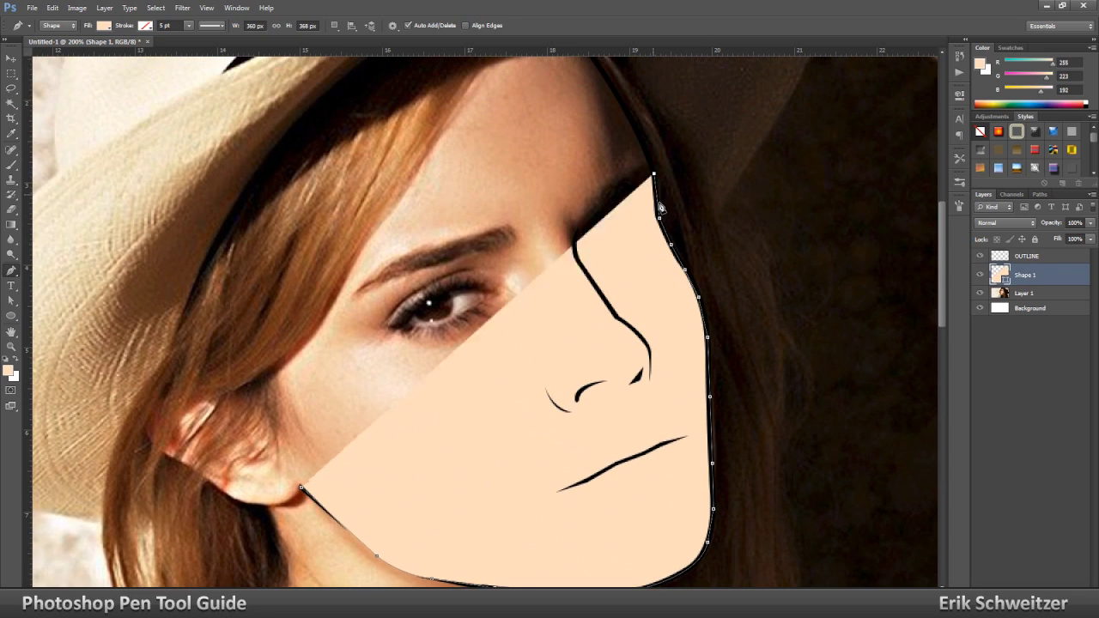
Continue the face shape along the forehead and hairline down past the ear and close it at the earlobe, about 363 by 509 px overall
scroll(643, 171, "up", 2)
left_click(637, 224)
left_click(608, 172)
left_click(563, 110)
left_click(515, 104)
left_click(405, 273)
left_click(321, 417)
left_click(275, 462)
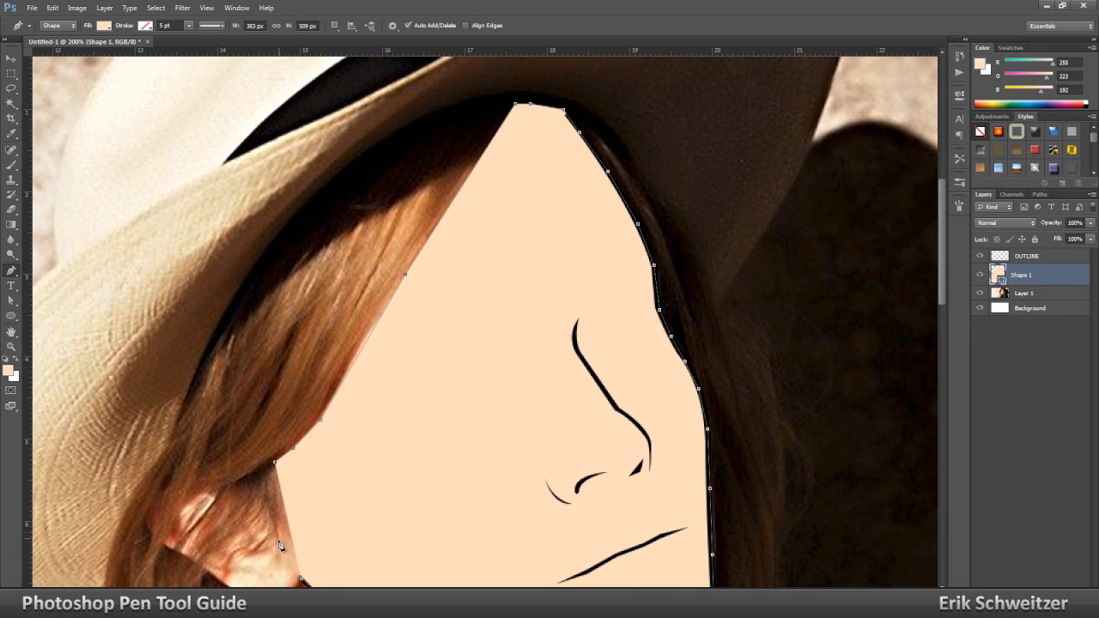
left_click(277, 541)
left_click(301, 579)
scroll(498, 420, "down", 3)
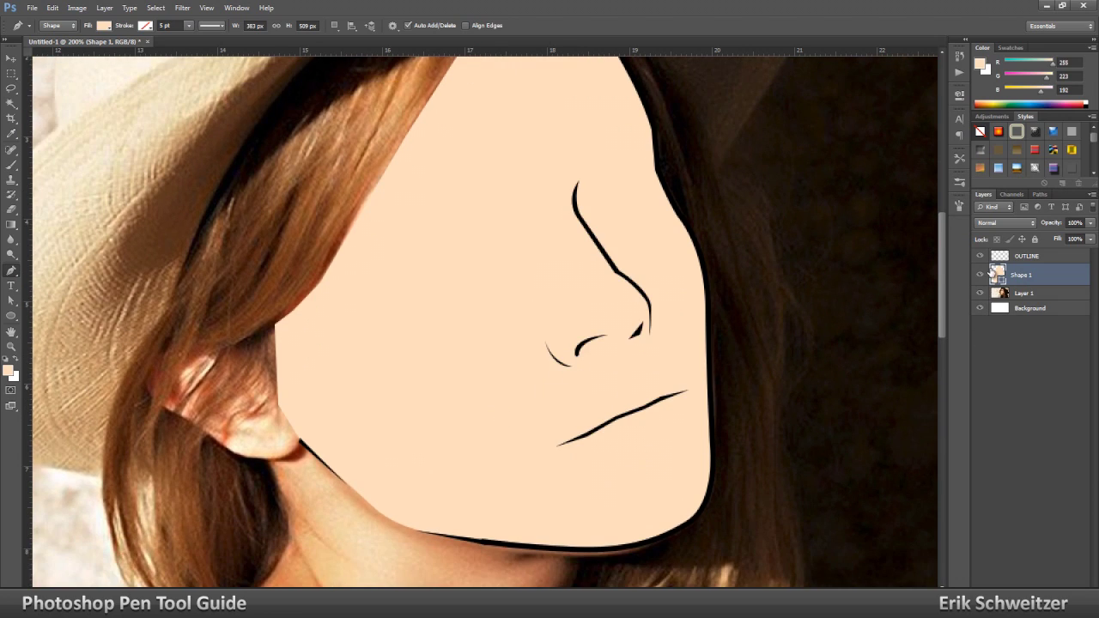
Change the face shape's fill colour to #ffe0b3, starting from a sample of the neck
double_click(994, 274)
left_click(339, 556)
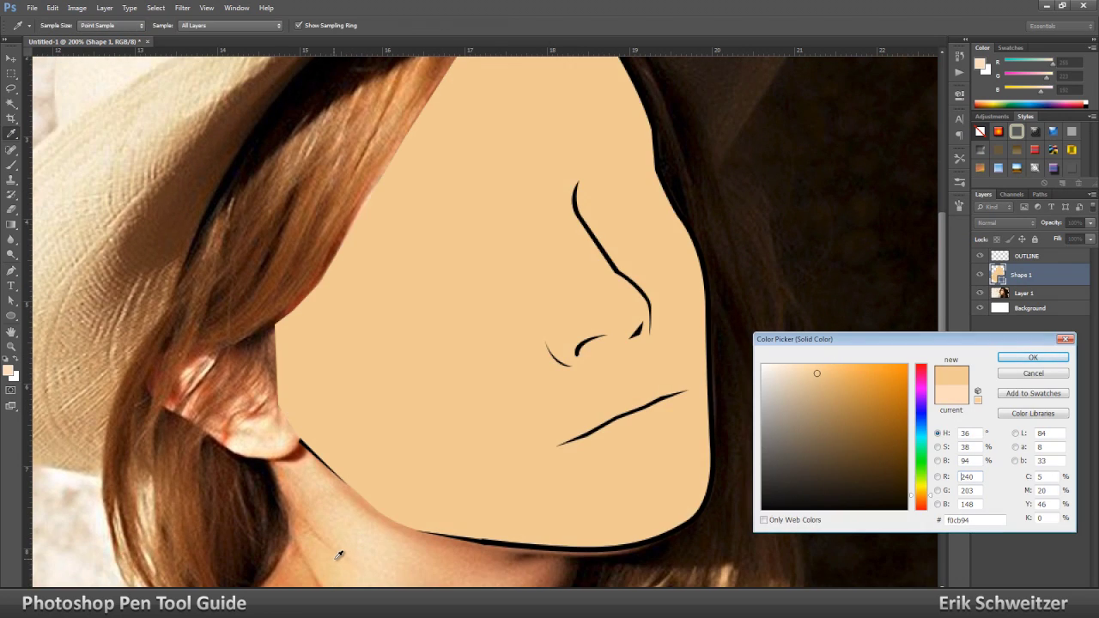
left_click_drag(802, 371, 804, 365)
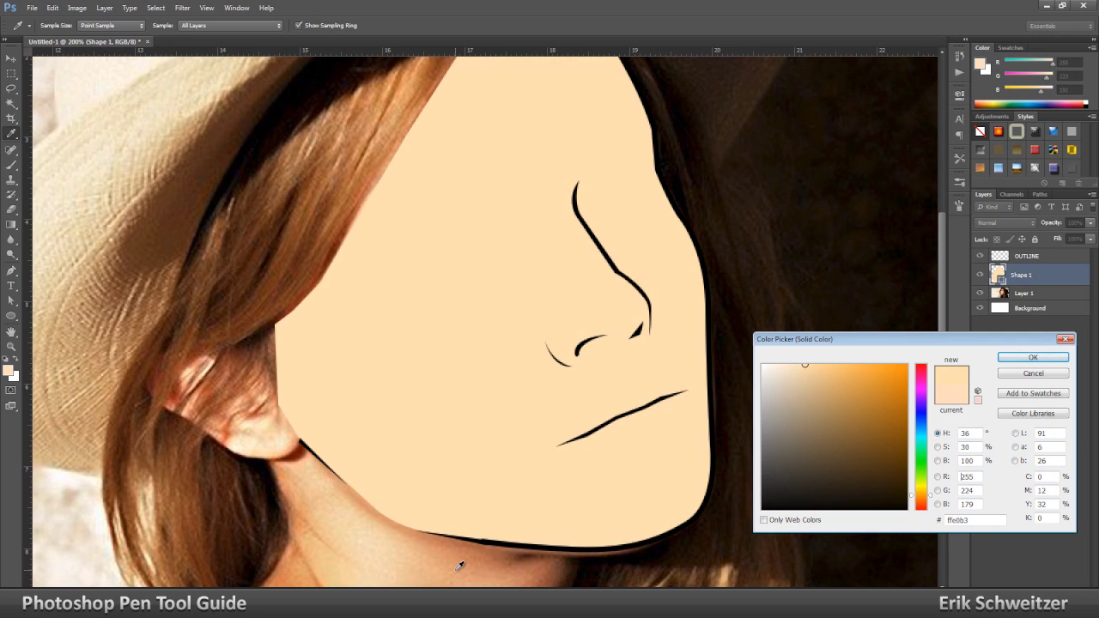
key("Return")
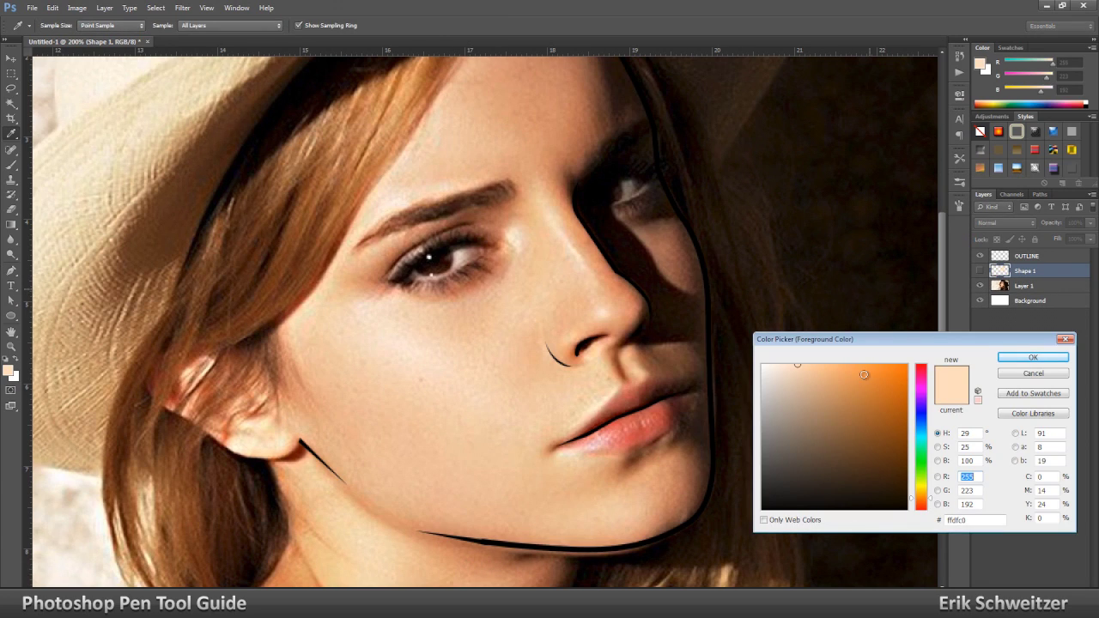
Start a black shadow shape above the face shape, tracing from the hairline down the nose to the upper lip, about 67 by 328 px
left_click(785, 449)
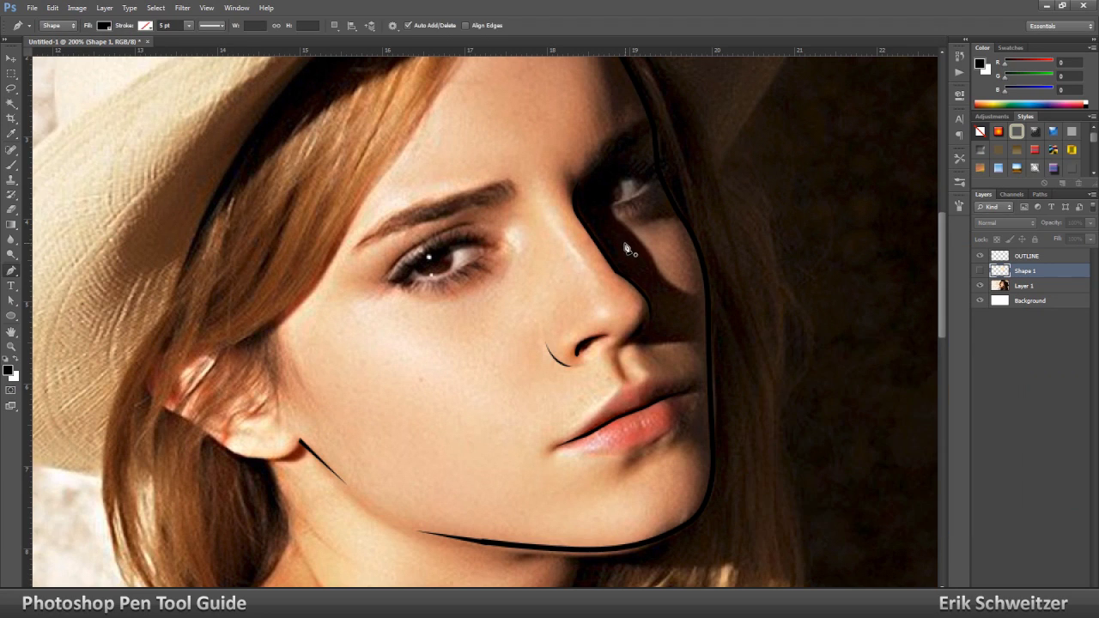
scroll(583, 135, "up", 3)
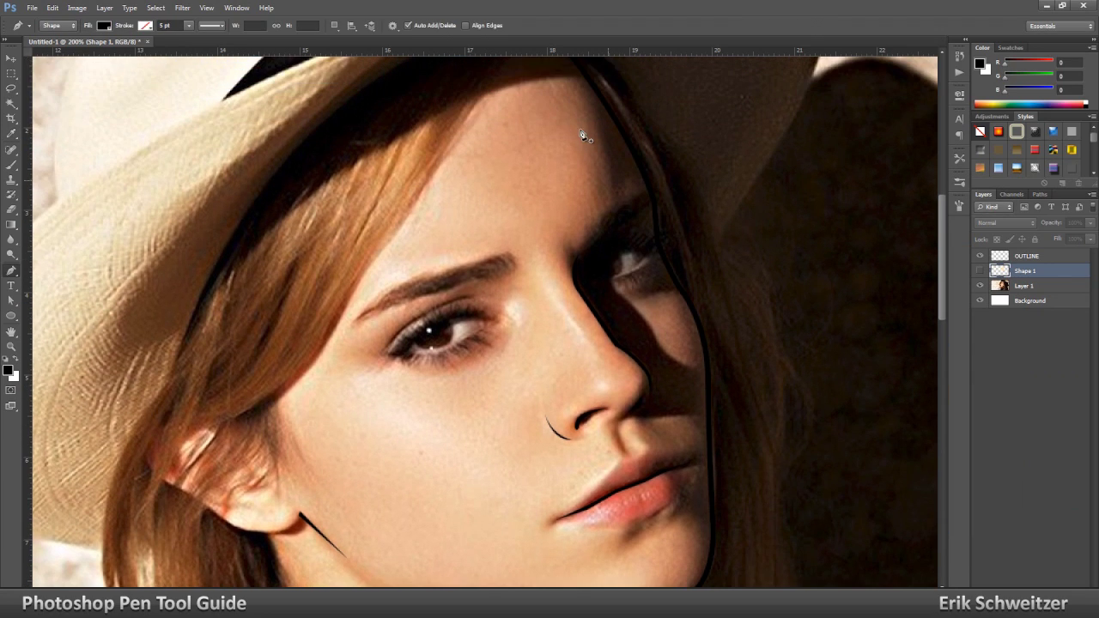
left_click(581, 95)
left_click(573, 275)
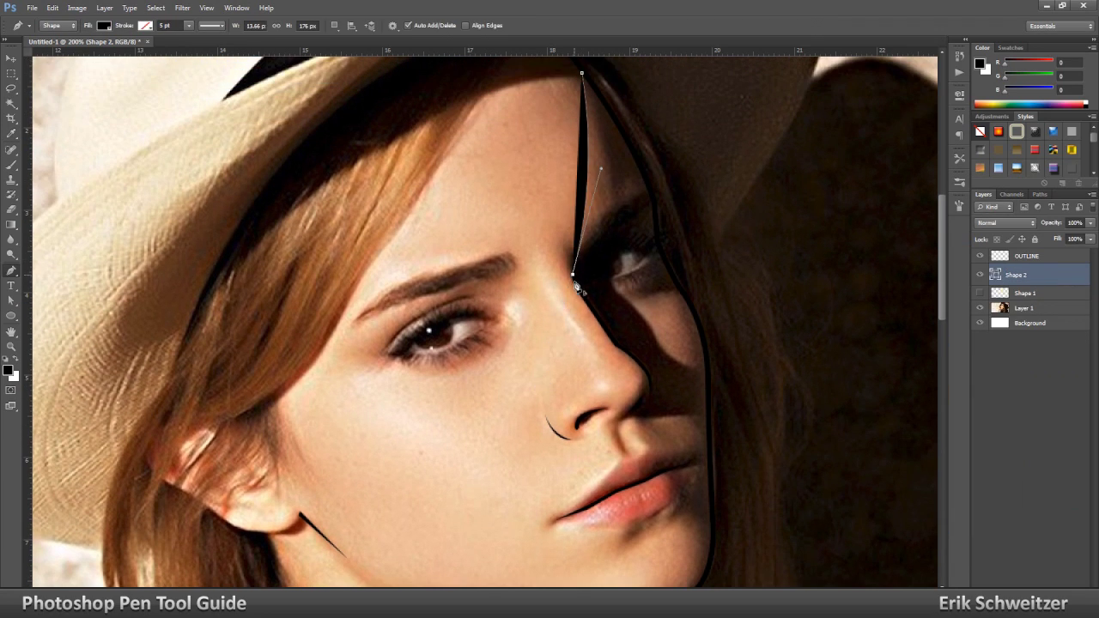
left_click(616, 345)
scroll(640, 348, "down", 2)
left_click(627, 368)
left_click(648, 401)
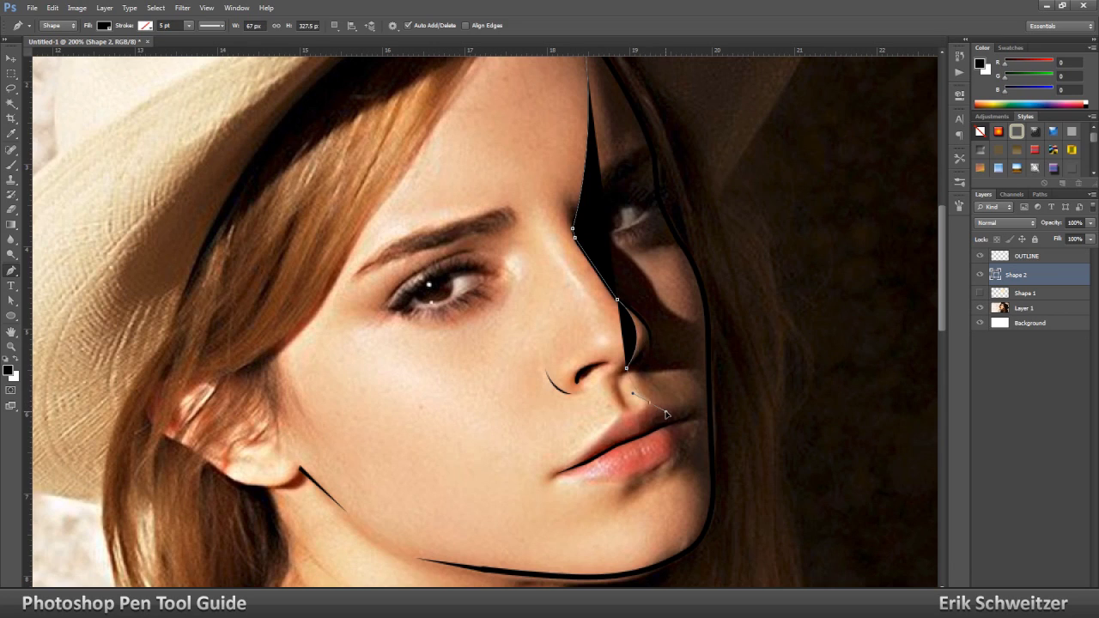
Continue the shadow shape around the edge of the lips, into the hollow below them and around the chin
left_click(643, 412)
left_click(645, 434)
left_click(662, 427)
left_click(669, 457)
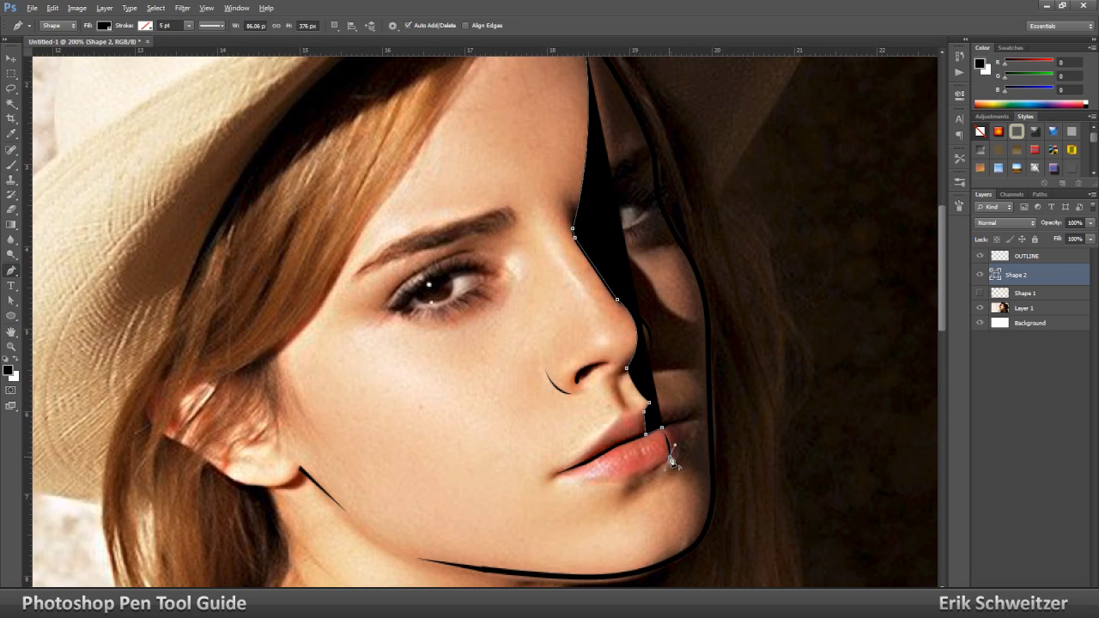
left_click(632, 481)
left_click(621, 502)
left_click_drag(687, 468, 629, 574)
Continue the shadow shape up the outer jaw and cheek outline and close it at the hairline, about 122 by 470 px overall
left_click(690, 550)
left_click(704, 539)
left_click(711, 516)
left_click(712, 491)
left_click(711, 444)
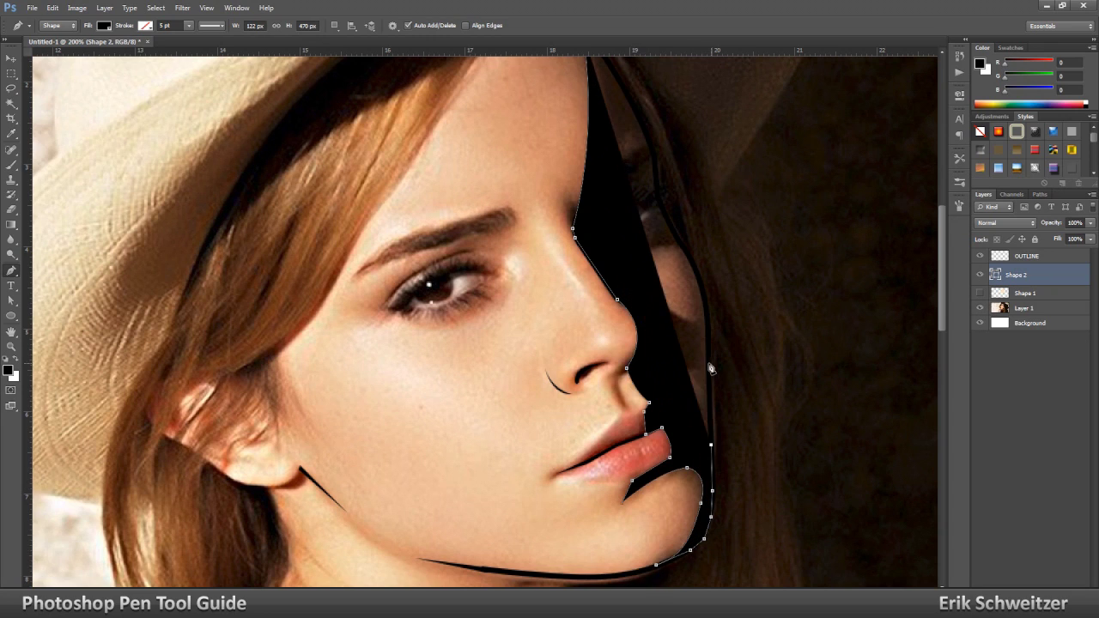
left_click(710, 362)
left_click(707, 316)
left_click(701, 281)
scroll(671, 227, "up", 3)
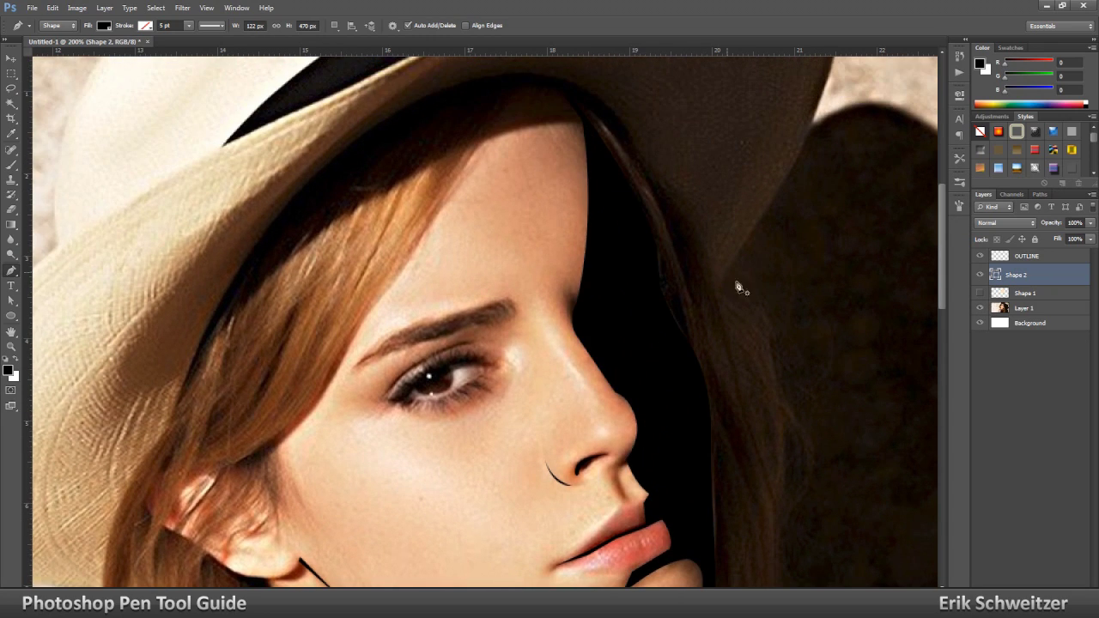
Show the skin-coloured face shape and set the shadow shape's opacity to 20%
left_click(980, 293)
scroll(784, 294, "down", 2)
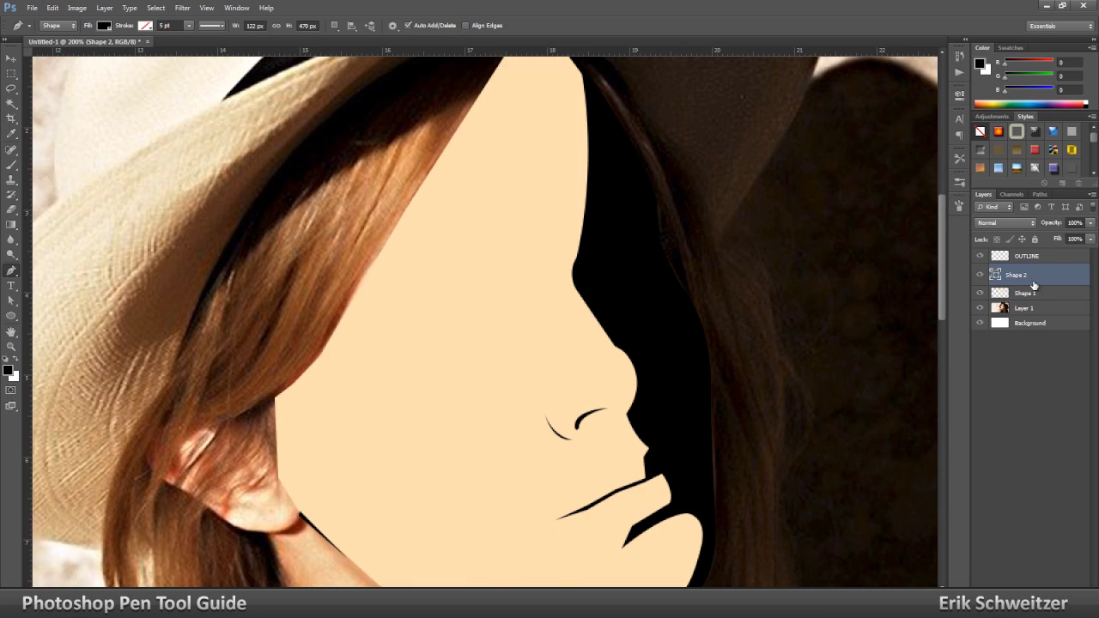
left_click_drag(1073, 222, 982, 227)
type("20")
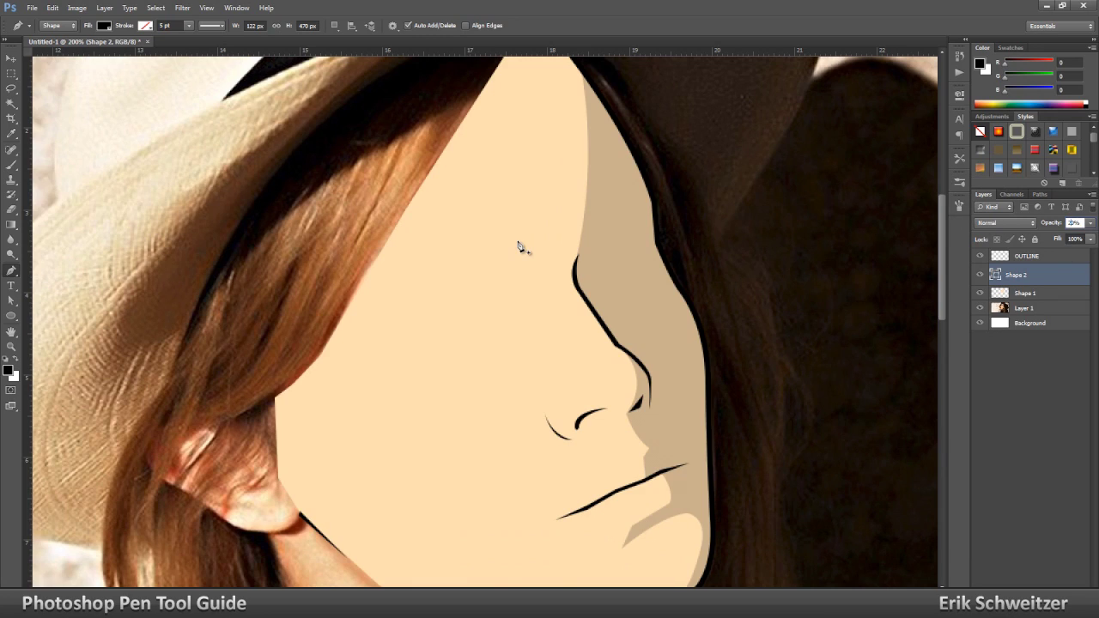
key("shift+Down")
key("shift+Down")
key("shift+Up")
key("shift+Up")
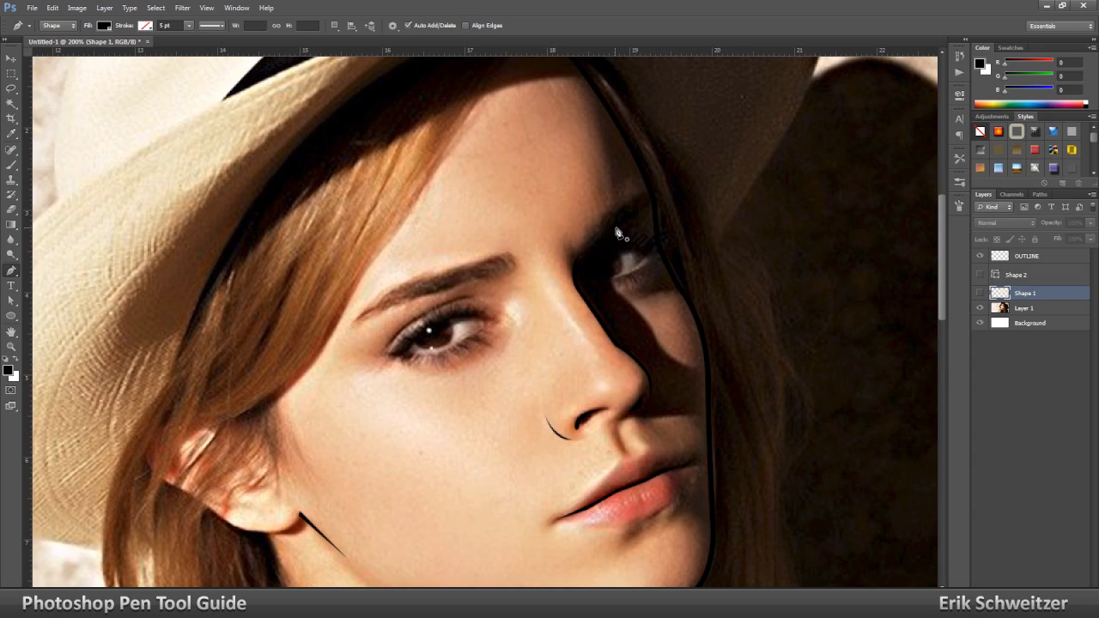
Start a second black shadow shape above Shape 1, tracing from the shaded eyebrow down the nose bridge to the nose tip
left_click(616, 228)
left_click(580, 255)
left_click(574, 273)
left_click(573, 286)
left_click(590, 309)
left_click(616, 345)
left_click(639, 364)
left_click(645, 375)
Continue the second shadow shape around the nose tip and across the shaded area above the upper lip
left_click(648, 393)
left_click(633, 407)
left_click(624, 419)
left_click(641, 416)
left_click(652, 417)
left_click(682, 415)
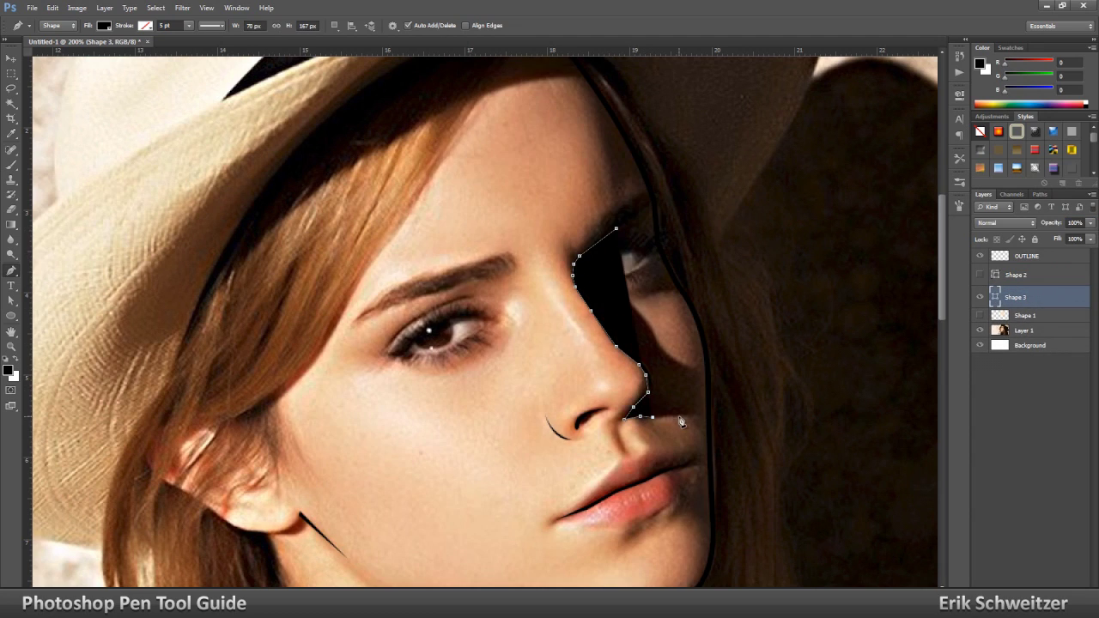
Close the second shadow shape around the shaded cheek at 10% opacity, about 118 by 177 px overall, and restore its opacity to 100%
left_click_drag(1075, 222, 1056, 230)
type("10")
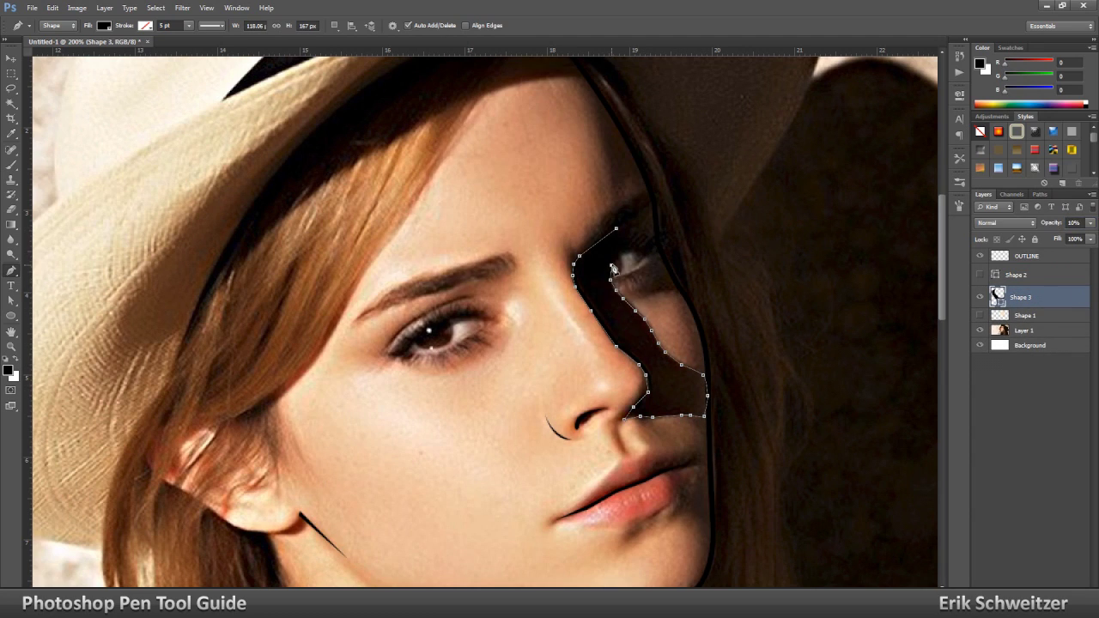
type("0")
key("Return")
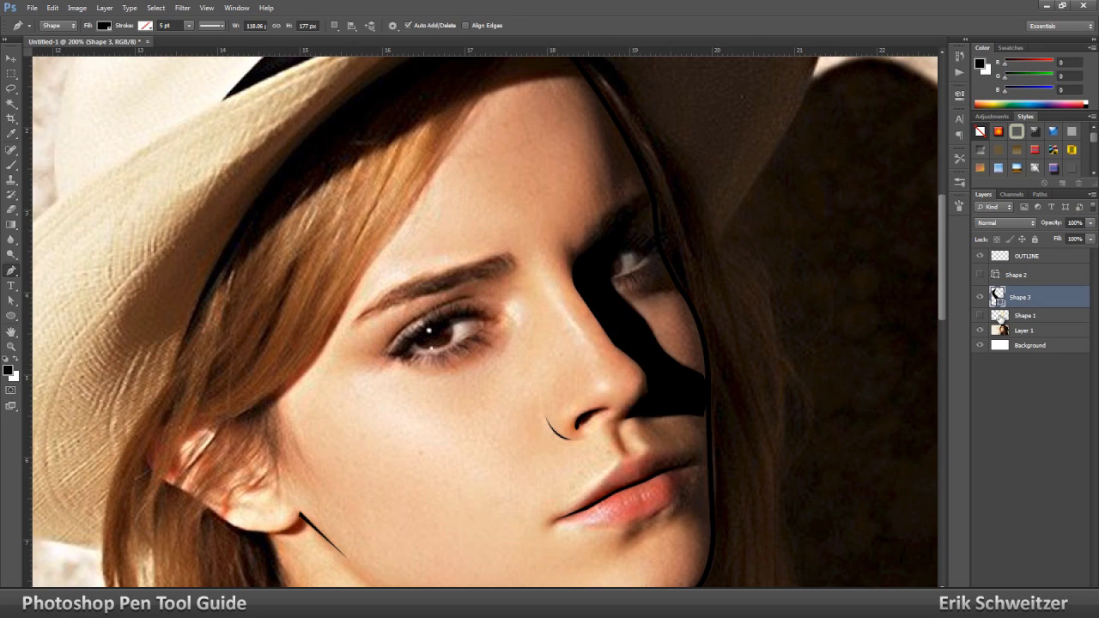
Show Shape 2 and Shape 1, and set the opacity of Shape 3 to 10%
left_click(978, 275)
left_click(979, 316)
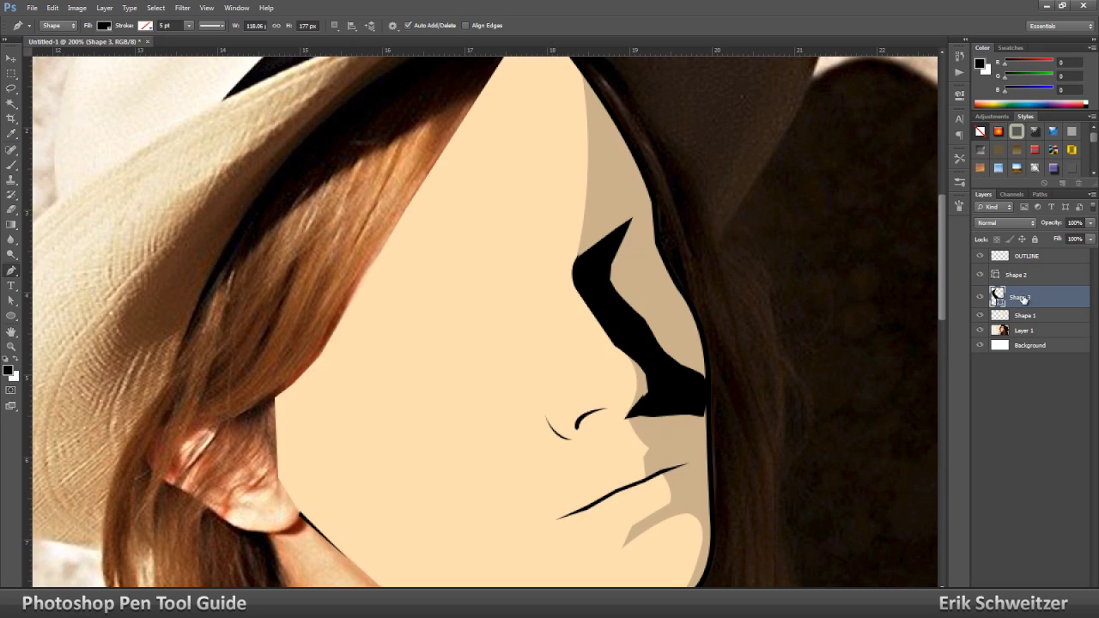
left_click(1075, 225)
key("BackSpace")
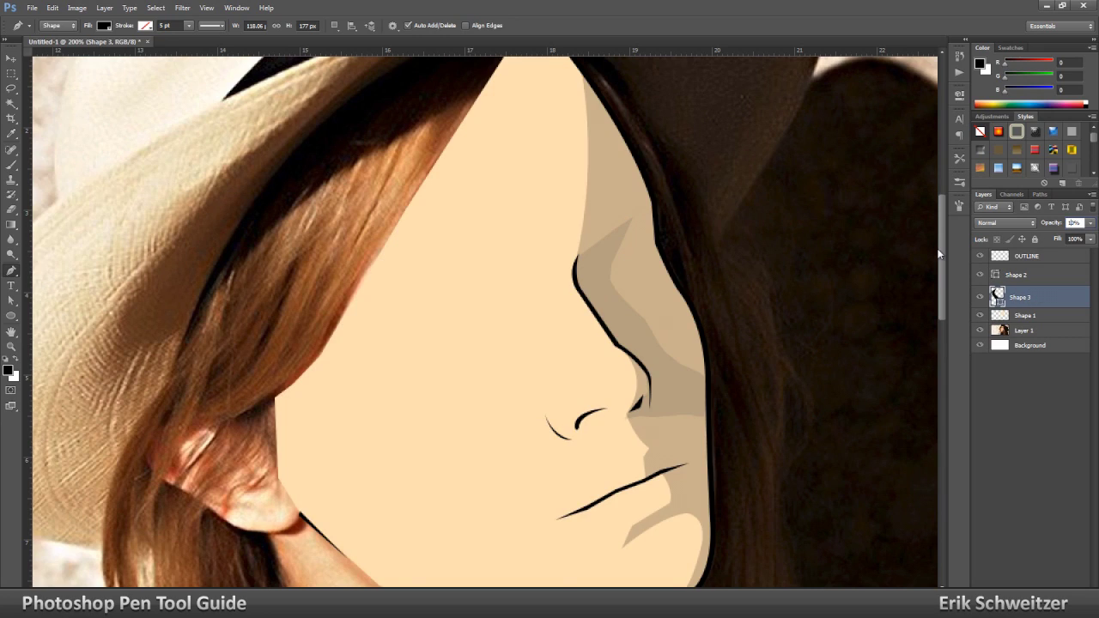
key("BackSpace")
type("2")
key("BackSpace")
type("1")
key("Return")
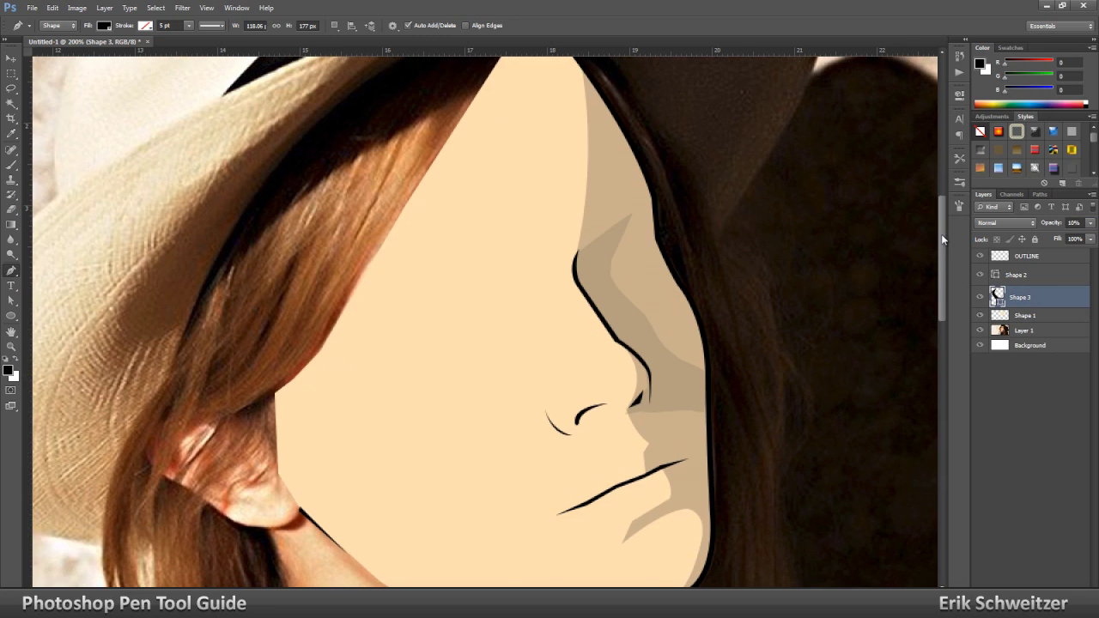
Draw a slim black shadow shape between nose and upper lip, about 13 by 27 px, and lower its opacity over the face shape
scroll(939, 236, "down", 1)
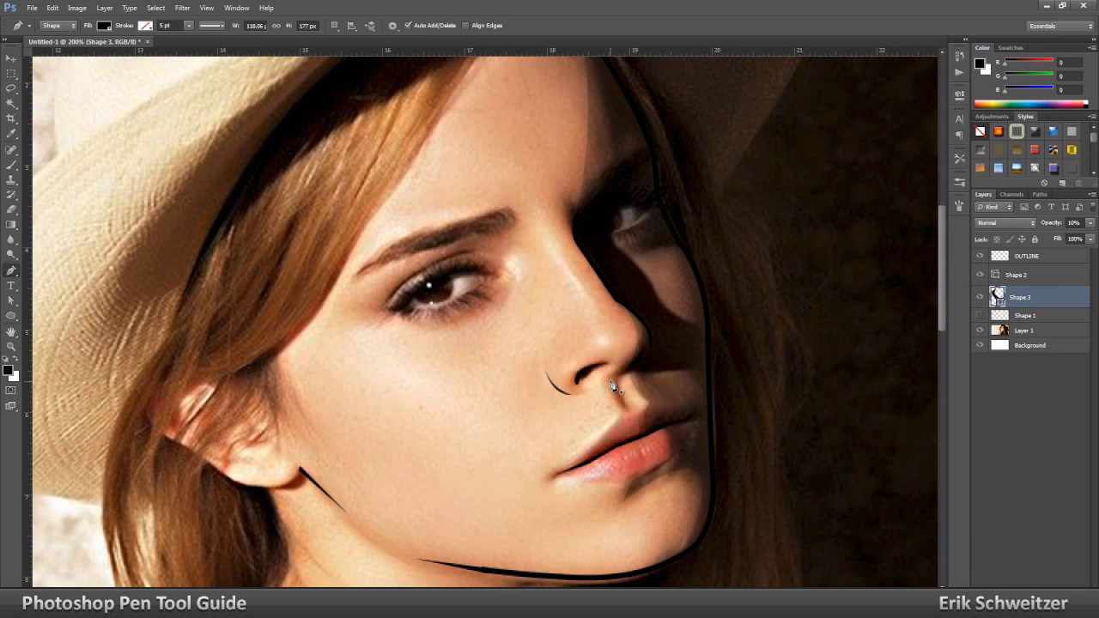
left_click(611, 380)
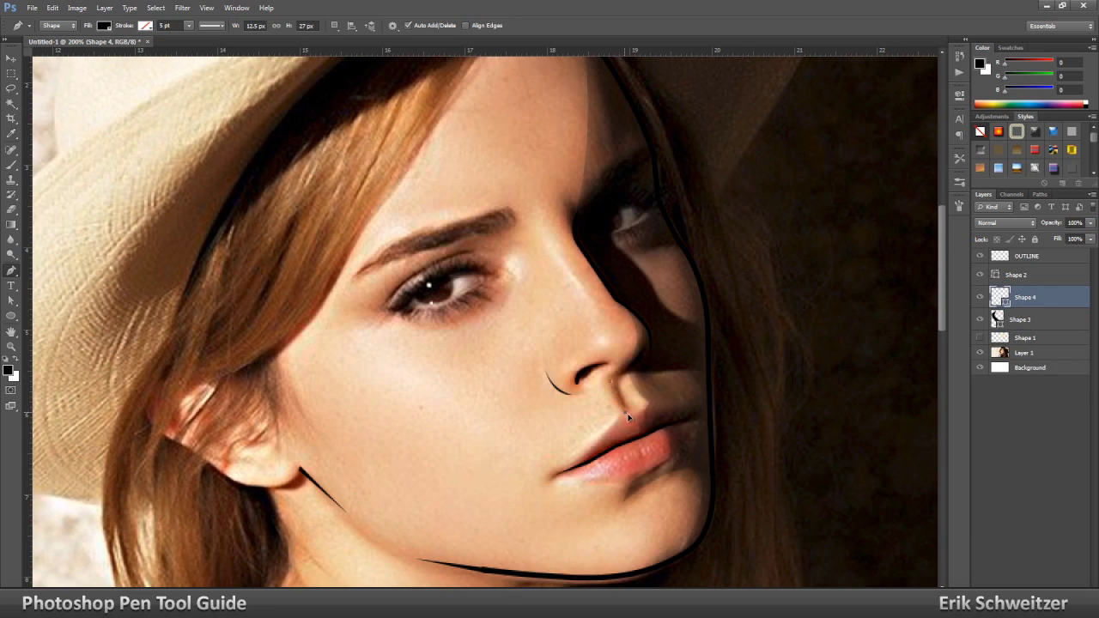
left_click_drag(633, 420, 628, 417)
left_click(615, 378)
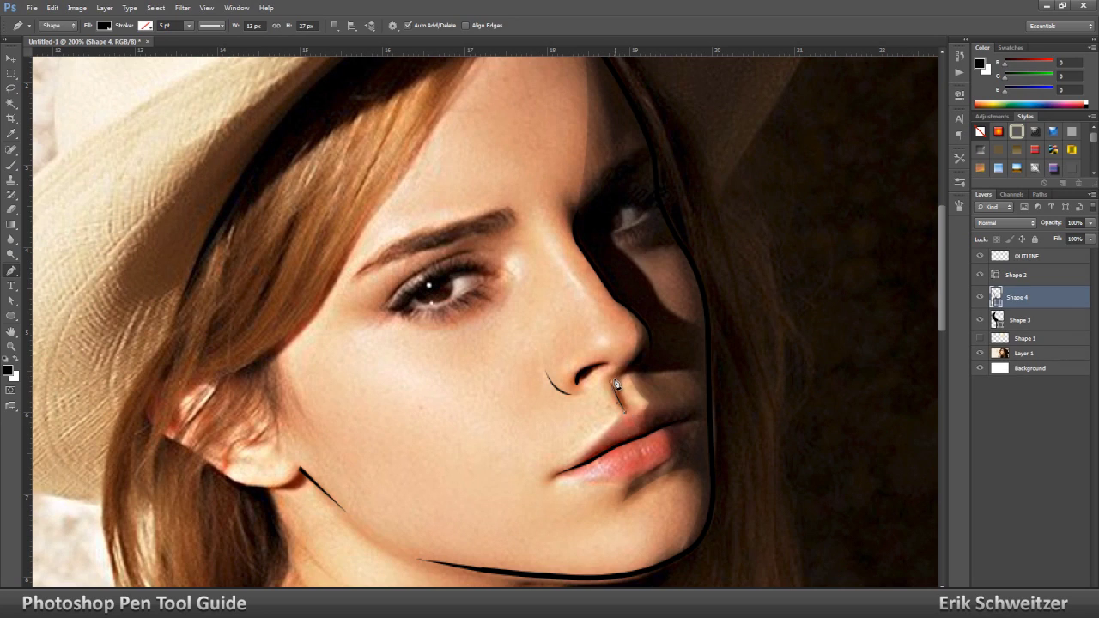
key("Return")
left_click(980, 340)
left_click_drag(1074, 224, 1038, 227)
key("BackSpace")
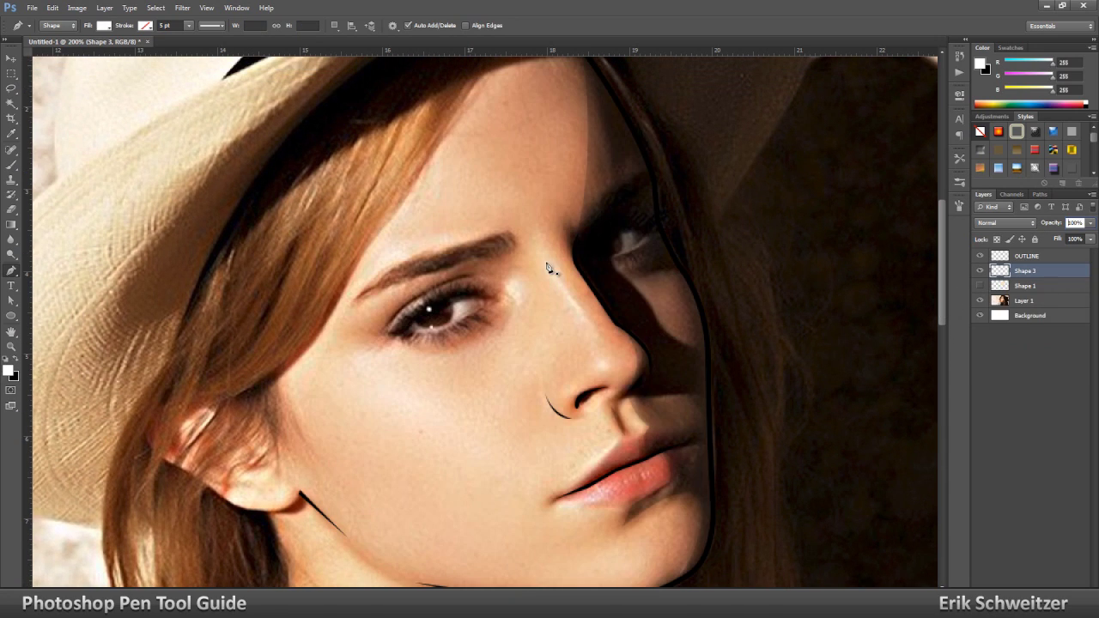
Draw a thin white highlight shape along the bridge of the nose, about 44 by 66 px
left_click(546, 258)
left_click(591, 334)
left_click_drag(546, 255, 533, 220)
key("Return")
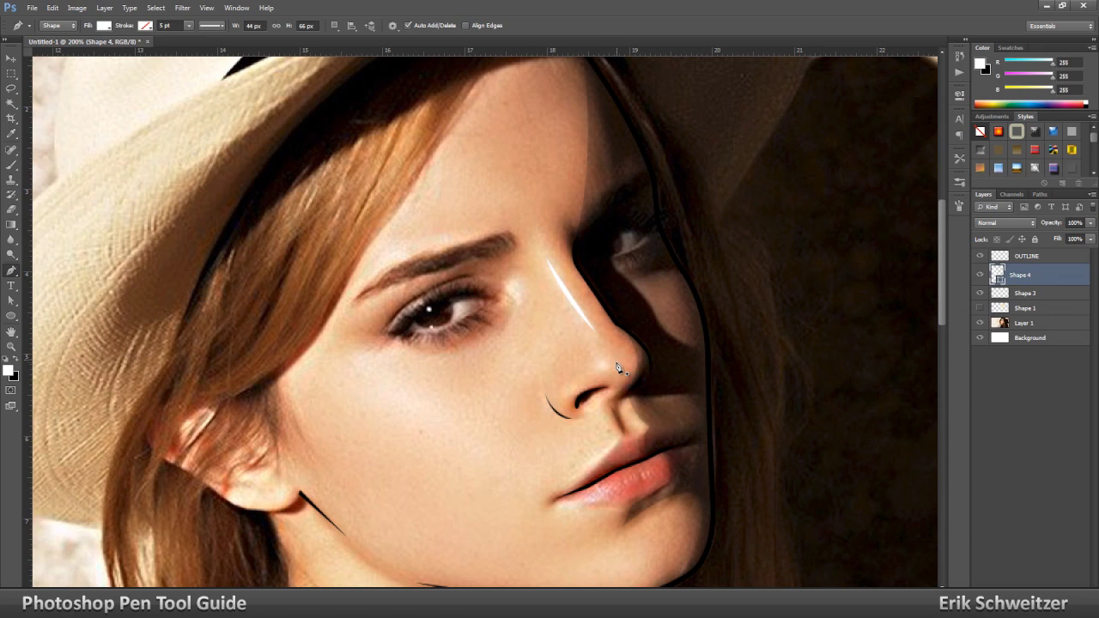
Draw a thin white highlight shape along the upper edge of the upper lip
scroll(617, 403, "down", 1)
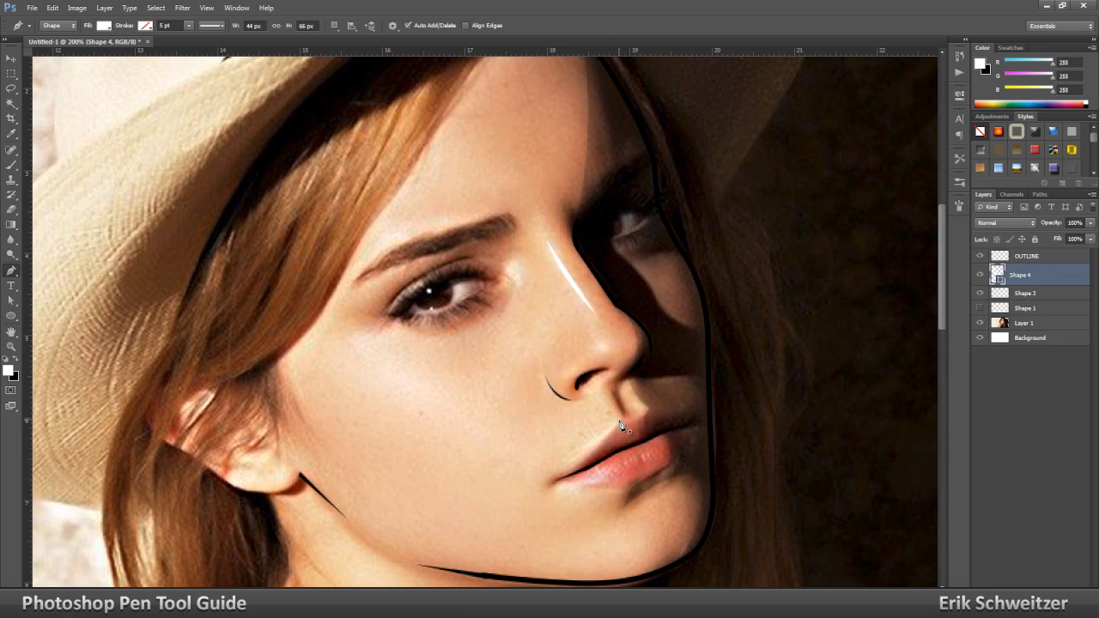
left_click(619, 420)
left_click(599, 446)
left_click(572, 466)
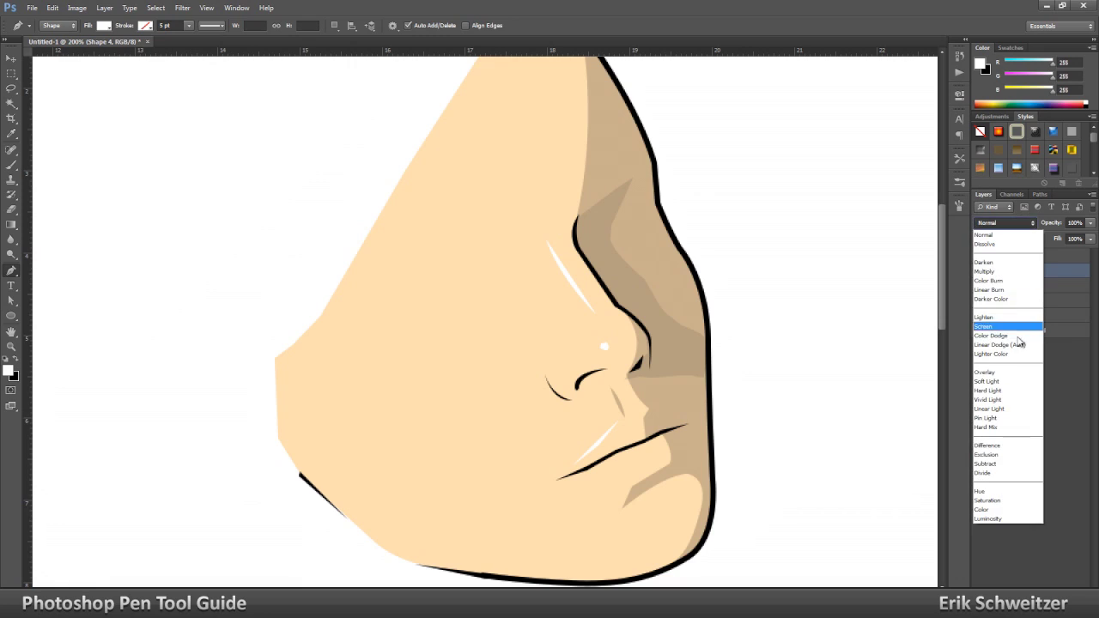
Set the highlight layer's blend mode to Linear Dodge (Add) and its opacity to 60%
left_click(1021, 347)
left_click_drag(1074, 222, 1051, 226)
type("85")
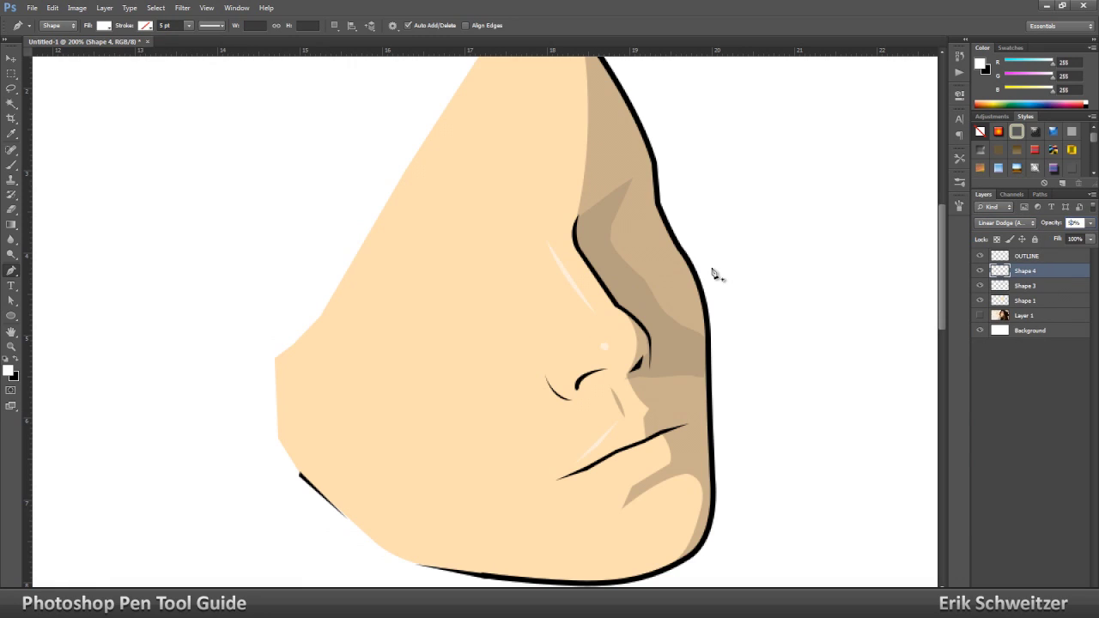
type("3560")
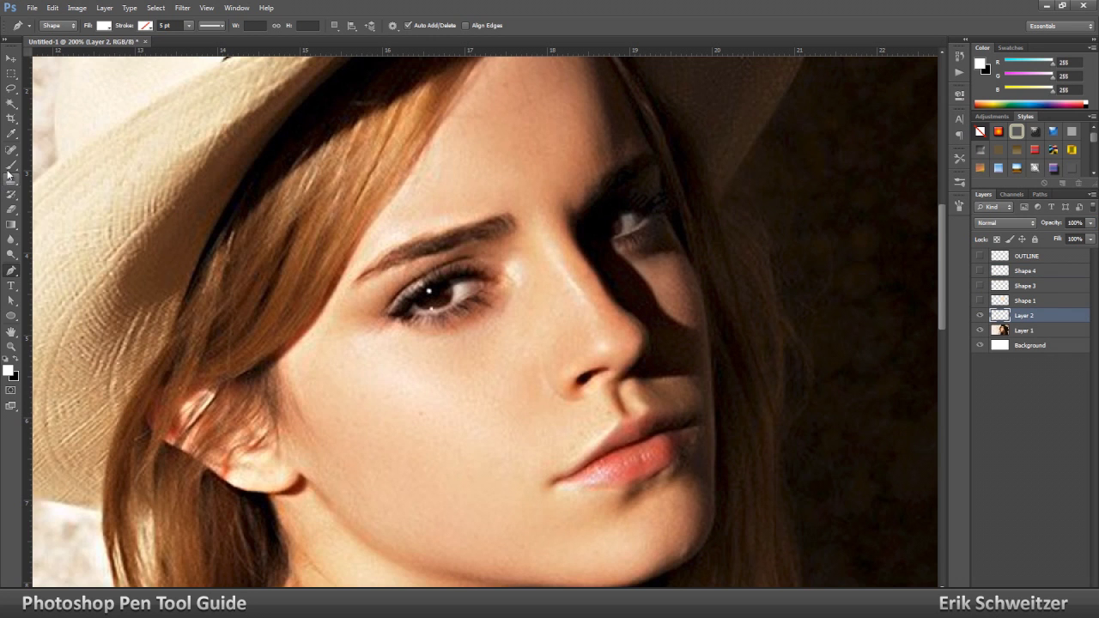
Set up a soft round brush with a size of 82 px and 0% hardness
left_click(11, 164)
left_click(54, 26)
left_click(48, 62)
left_click_drag(43, 89, 32, 92)
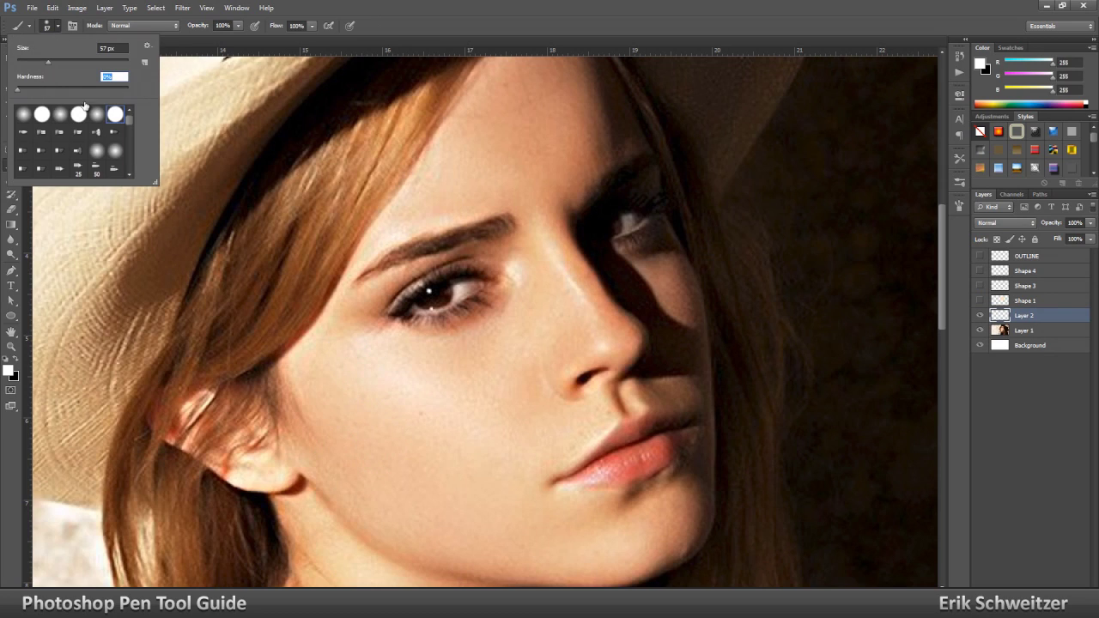
left_click(63, 65)
Paint a soft white highlight across the lit cheek below the eye on Layer 2
left_click_drag(364, 372, 392, 387)
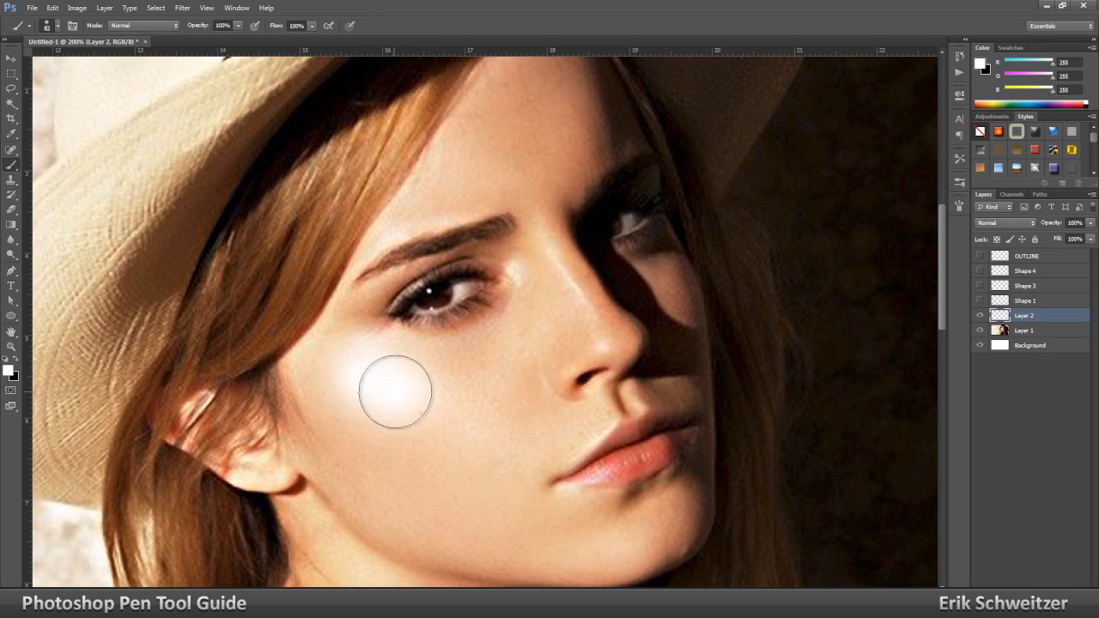
left_click(427, 407)
left_click(350, 368)
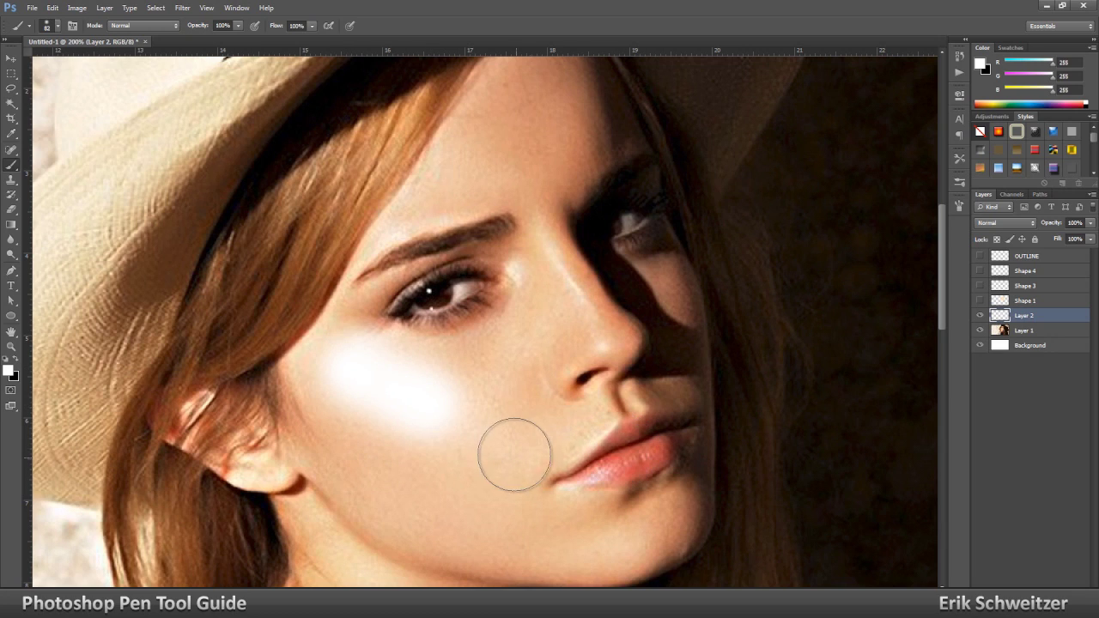
left_click(474, 419)
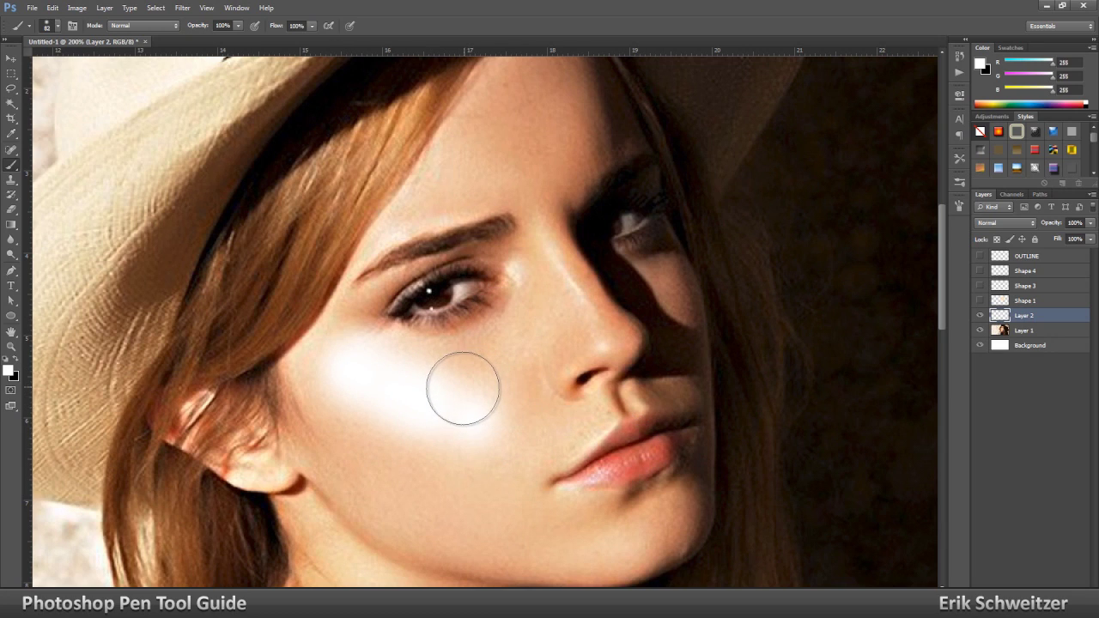
Reduce the brush size to 41 px and paint soft white highlights on the chin and along the side of the nose
scroll(589, 478, "down", 2)
left_click(53, 26)
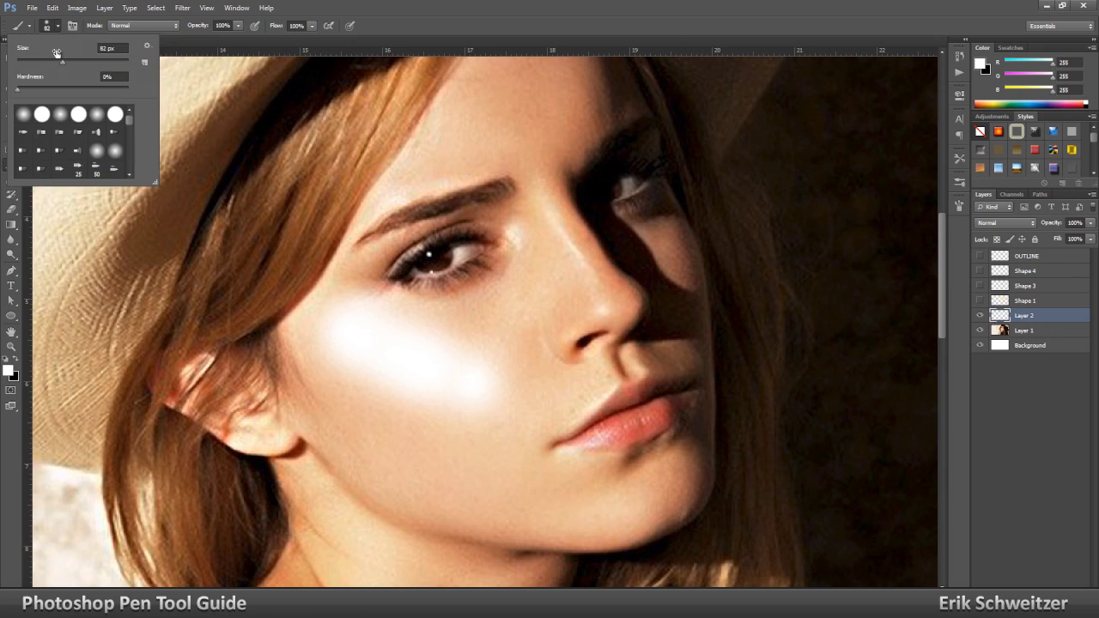
left_click(40, 62)
left_click_drag(638, 503, 596, 513)
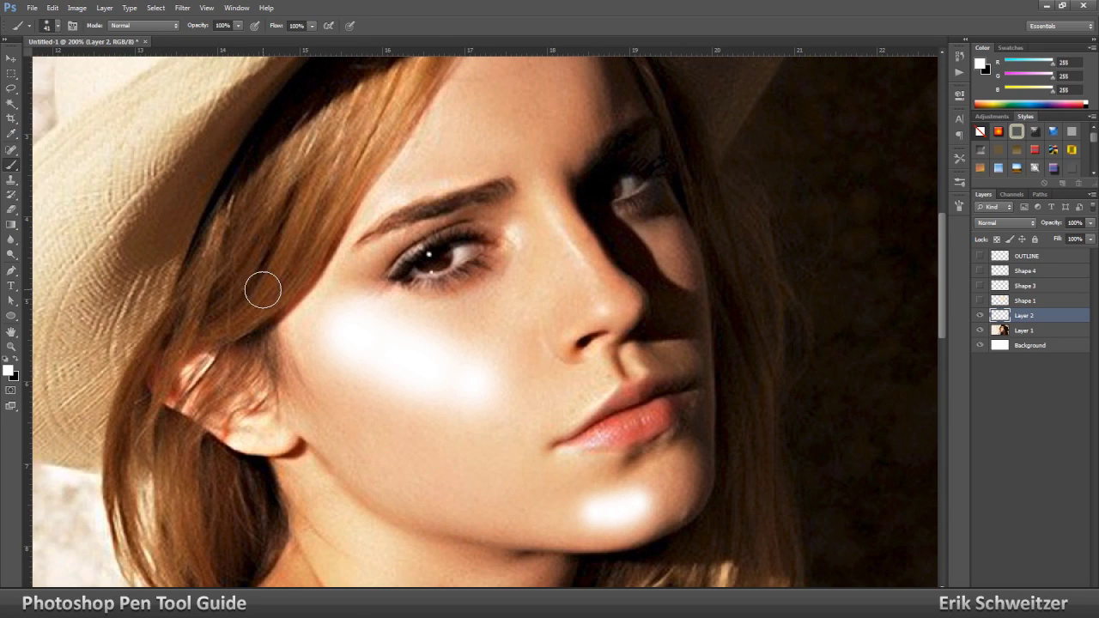
left_click_drag(562, 289, 546, 233)
mouse_move(567, 293)
left_mouse_down()
mouse_move(541, 231)
mouse_move(552, 266)
left_mouse_up()
scroll(550, 249, "up", 1)
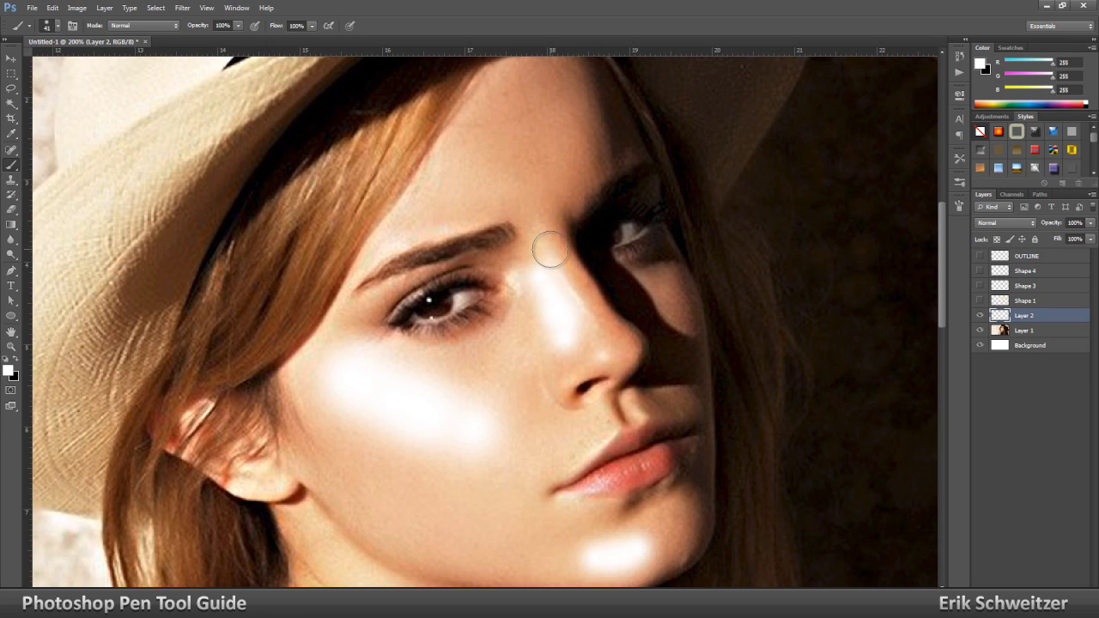
Show the traced layers, move Layer 2 above Shape 1 and blend it with Linear Dodge (Add) at 30% opacity
left_click(979, 256)
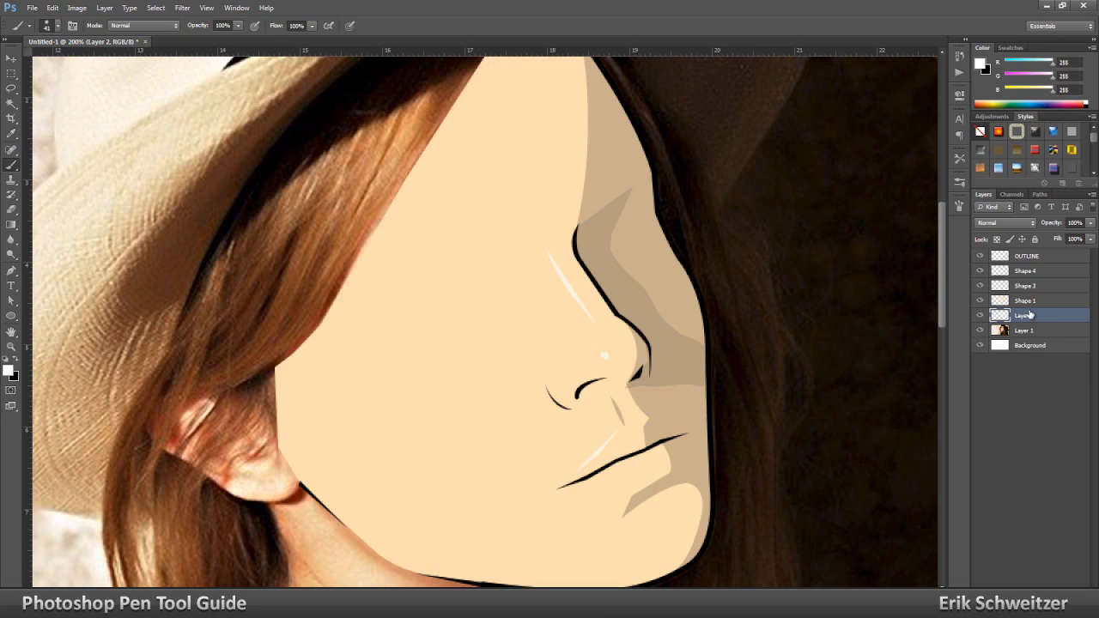
left_click_drag(1029, 316, 1023, 301)
left_click(1000, 223)
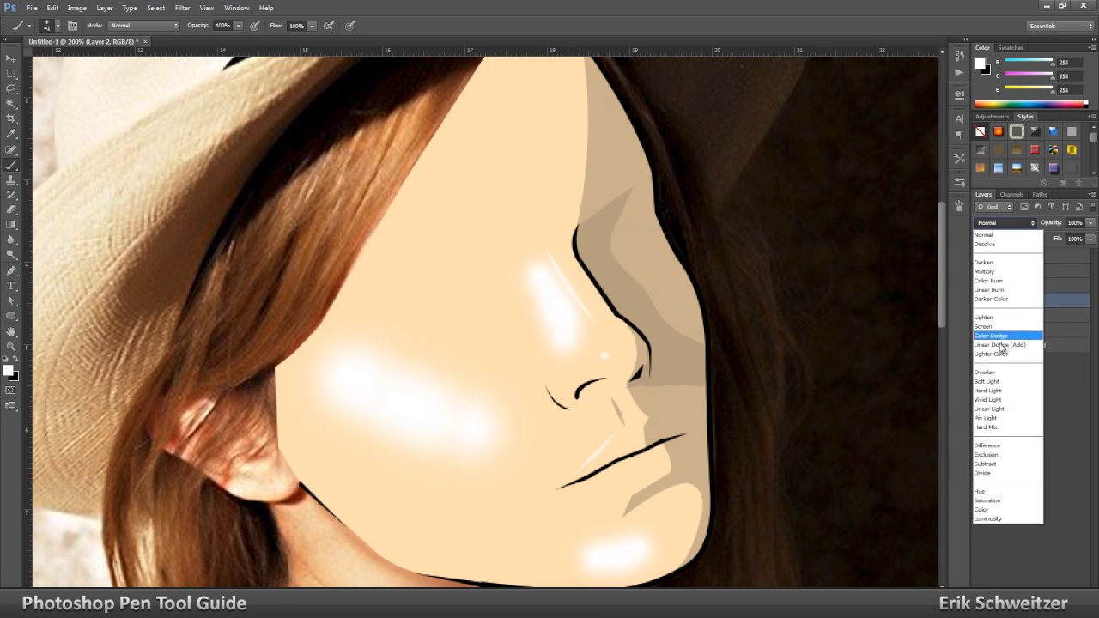
left_click(1001, 346)
left_click(1050, 221)
type("30")
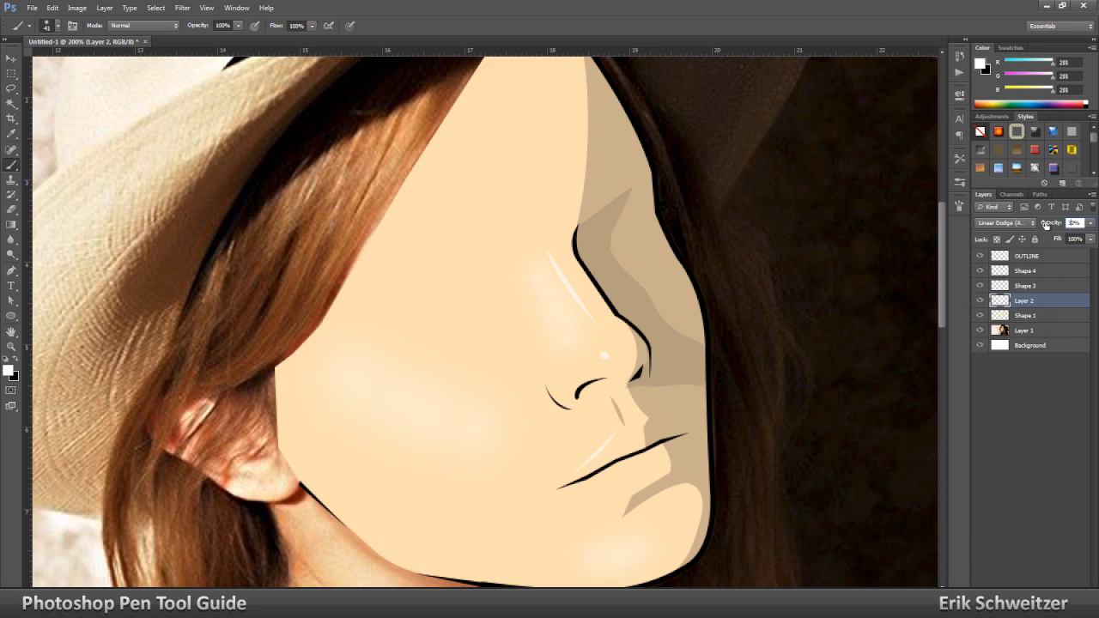
Hide the photo on Layer 1 to view the whole face drawing on the white background
left_click(11, 346)
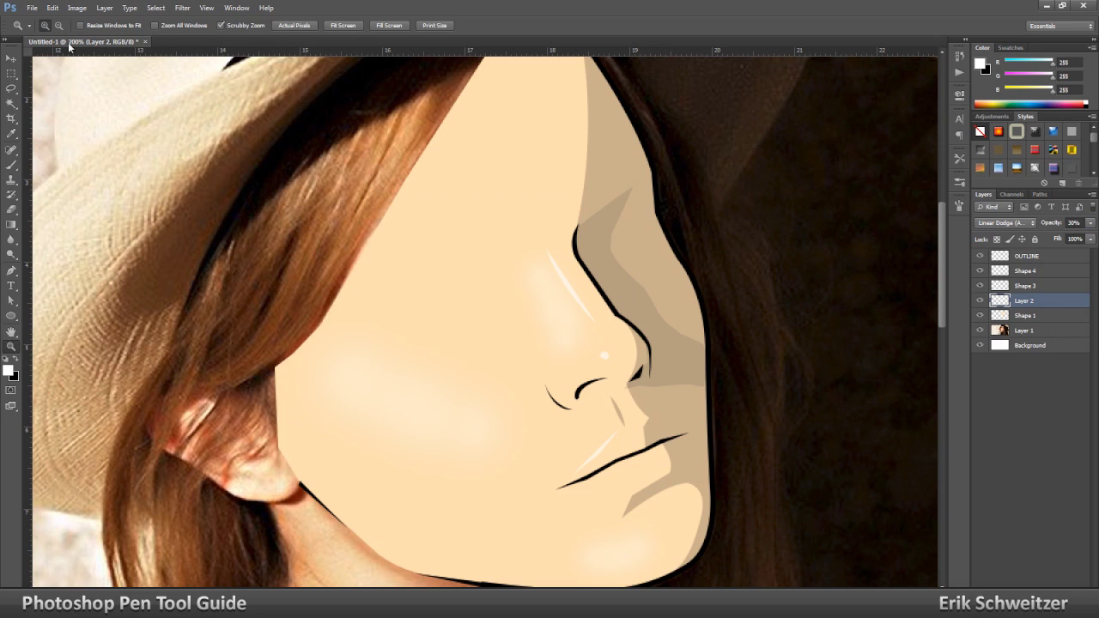
left_click(59, 28)
left_click_drag(222, 206, 222, 207)
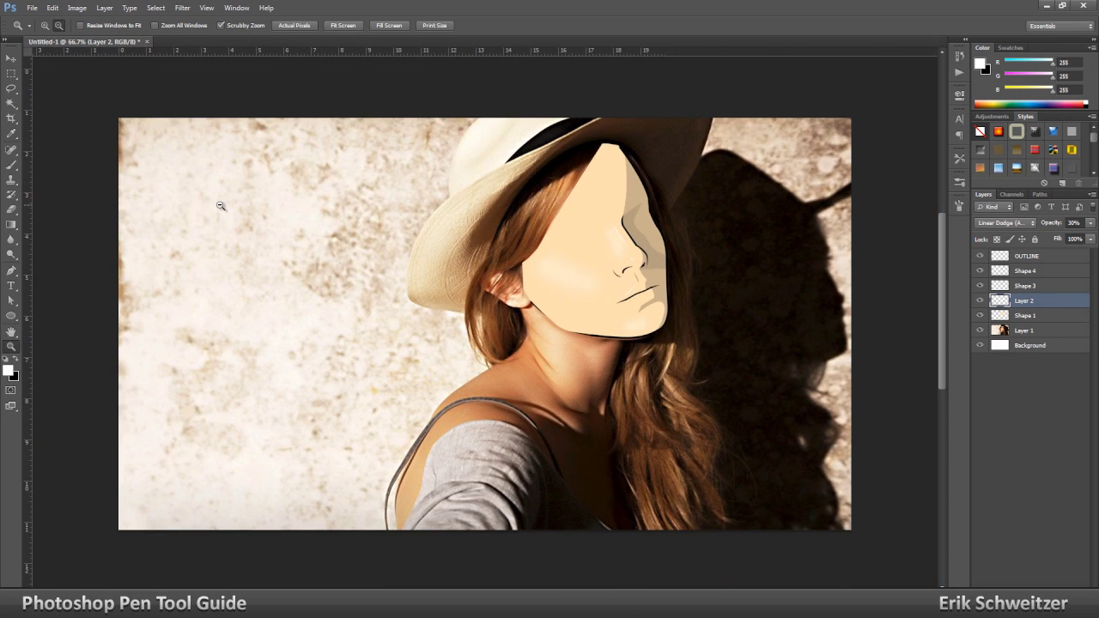
left_click(980, 330)
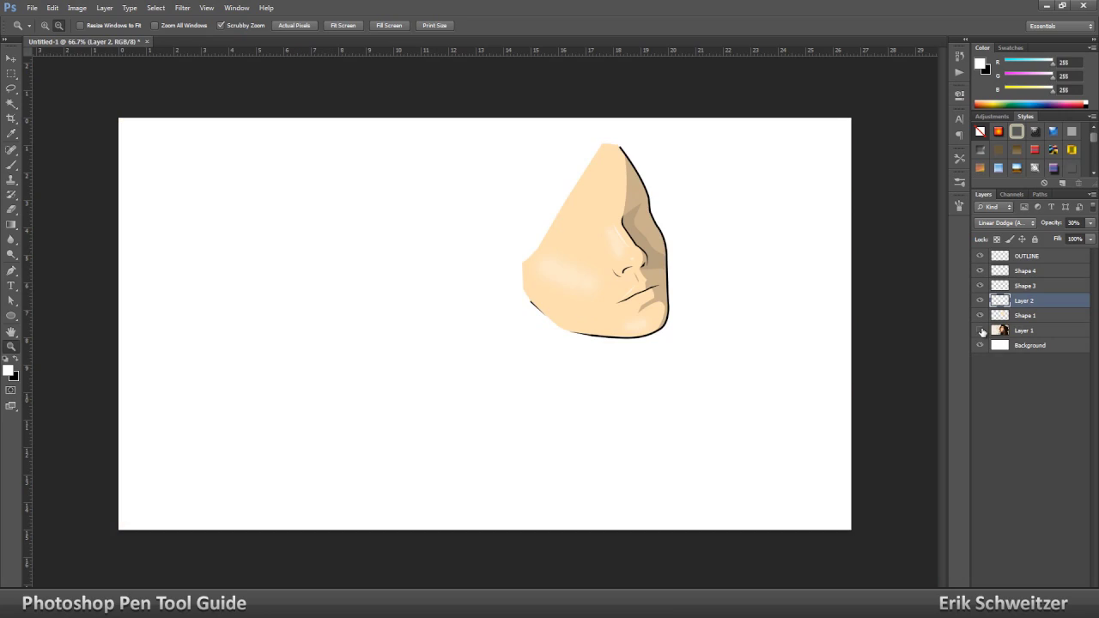